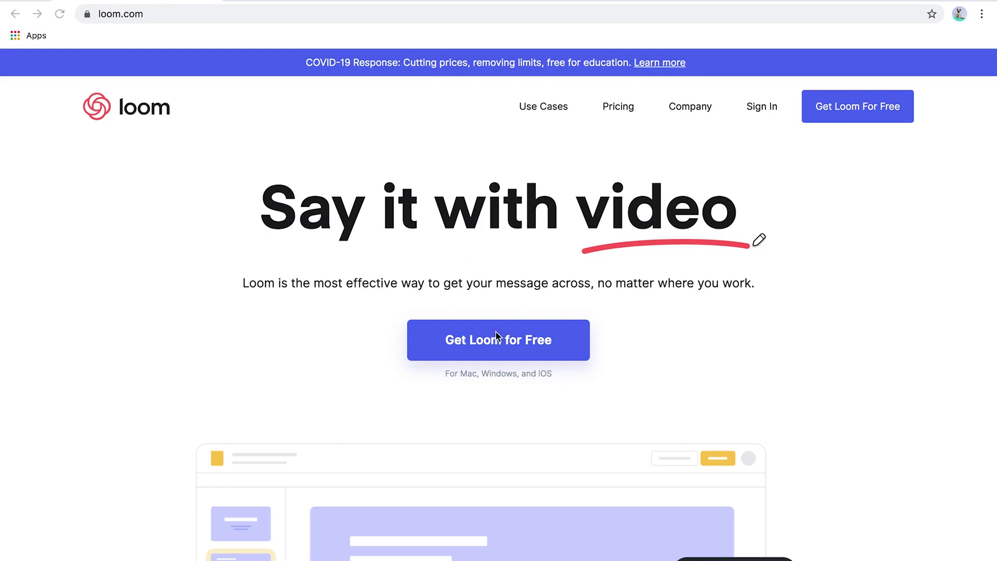
Start a free Loom sign-up and create the account with the user's email address
{"action": "left_click", "coordinate": [493, 345]}
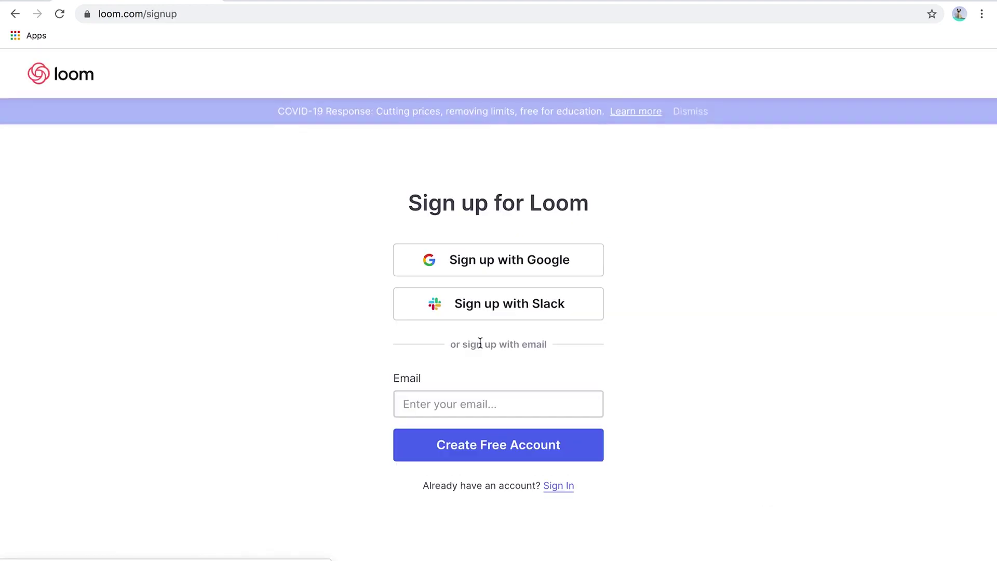
{"action": "left_click", "coordinate": [490, 400]}
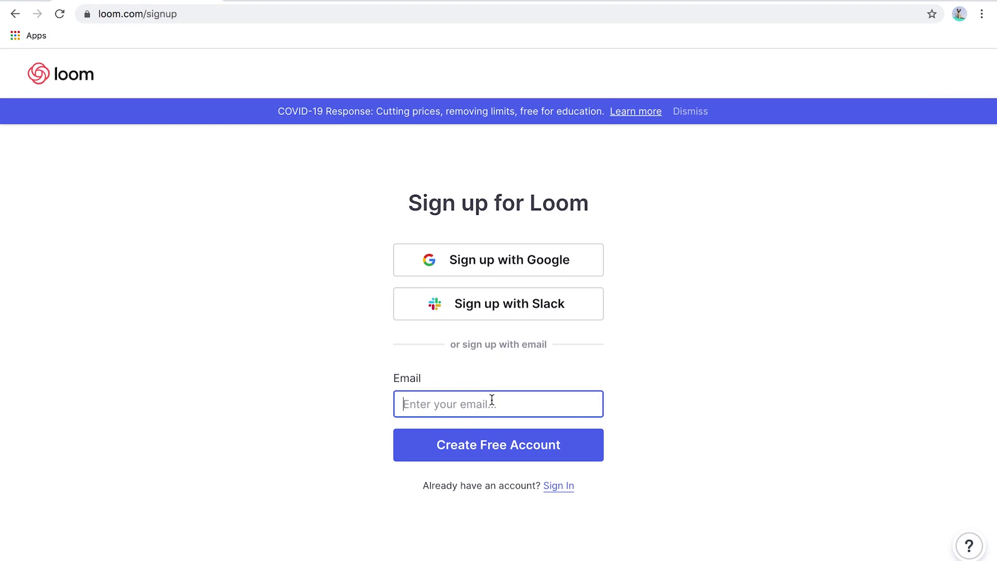
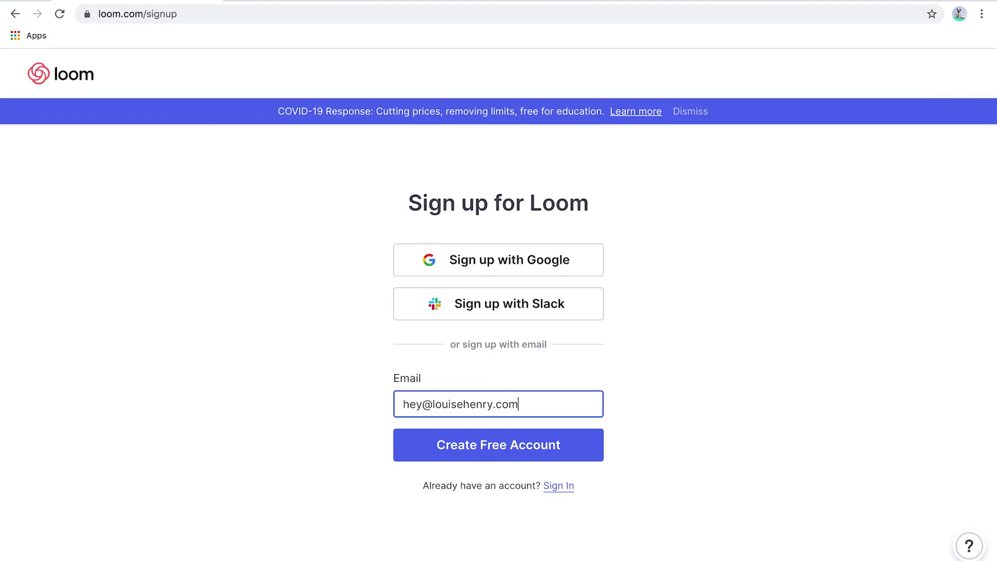
{"action": "left_click", "coordinate": [501, 447]}
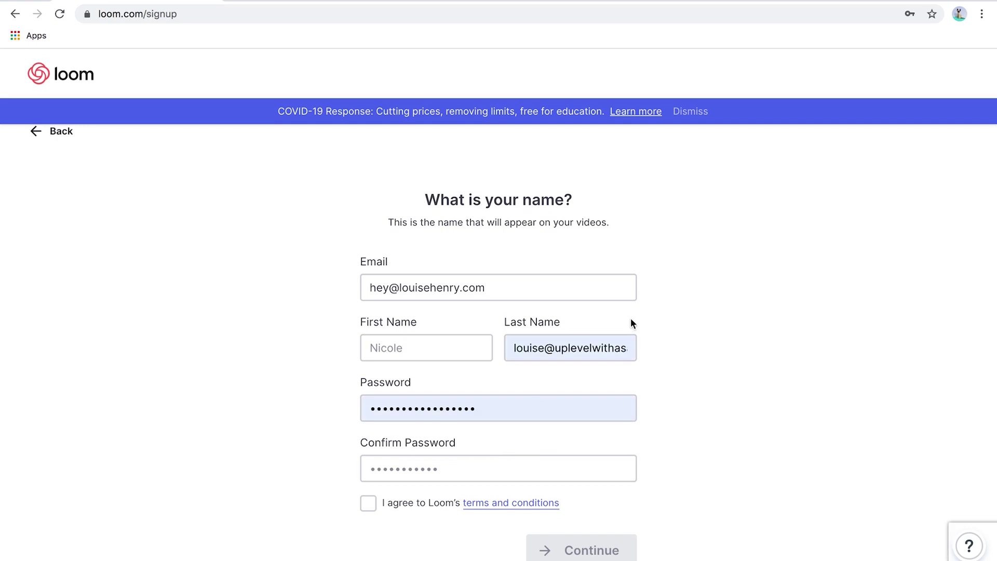
{"action": "scroll", "coordinate": [630, 317], "scroll_direction": "down", "scroll_amount": 1}
Enter the first name, last name and password twice, accept the terms, and submit
{"action": "left_click", "coordinate": [439, 320]}
{"action": "key", "text": "Tab"}
{"action": "key", "text": "Tab"}
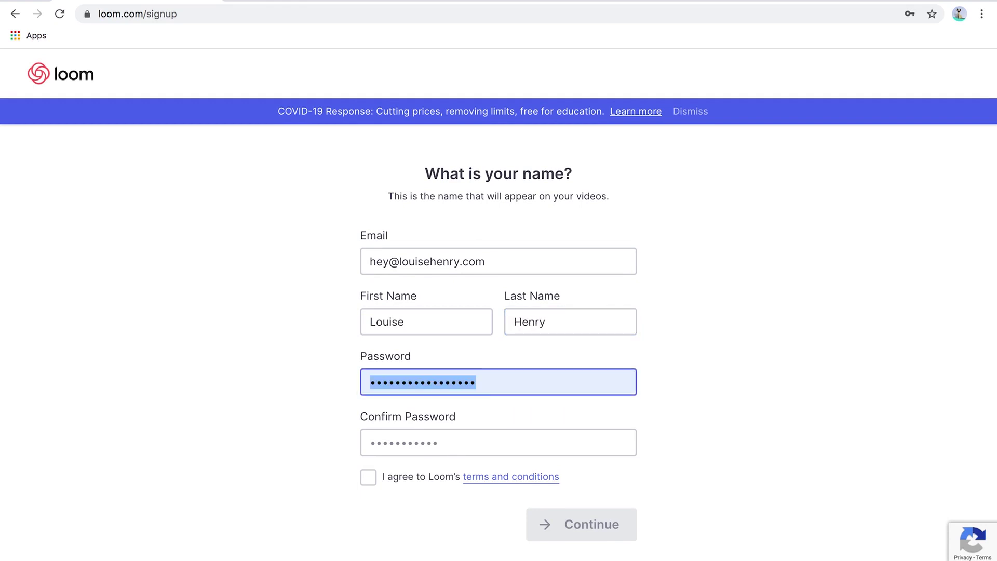
{"action": "type", "text": "*****************"}
{"action": "key", "text": "Tab"}
{"action": "type", "text": "*****************"}
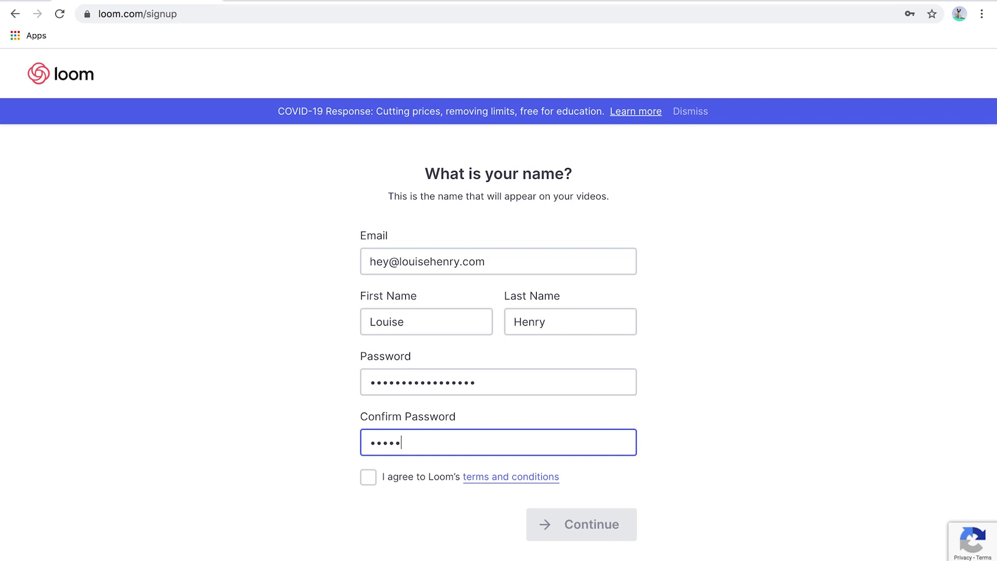
{"action": "left_click", "coordinate": [368, 477]}
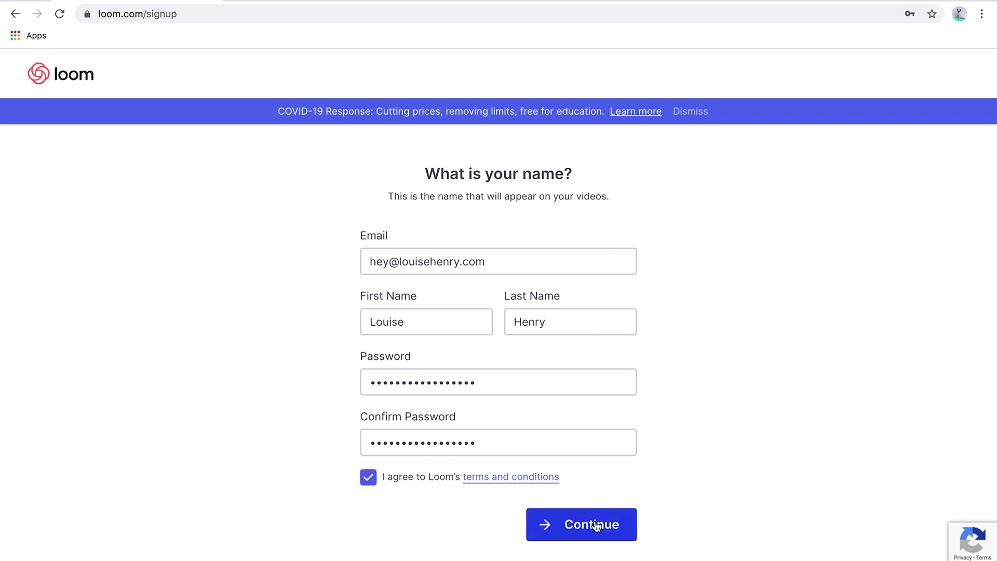
{"action": "left_click", "coordinate": [574, 525]}
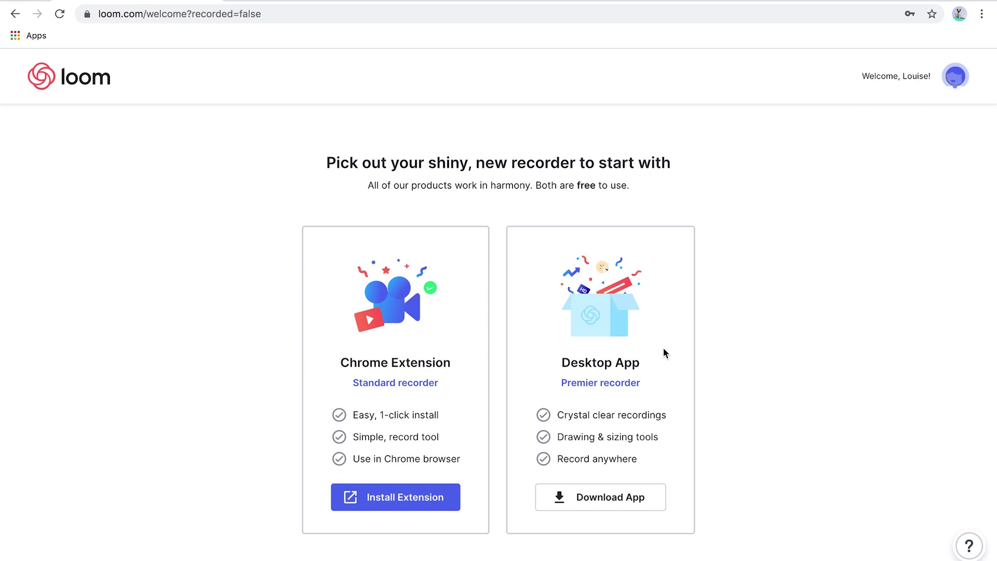
Add the Loom video recorder extension to Chrome, accepting its permissions, and dismiss the notice
{"action": "left_click", "coordinate": [376, 500]}
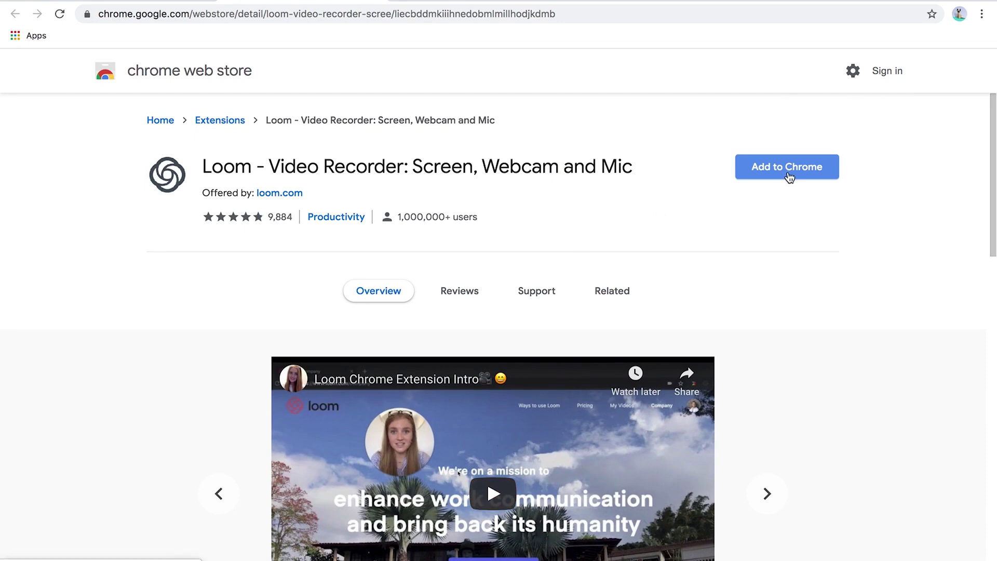
{"action": "left_click", "coordinate": [787, 167]}
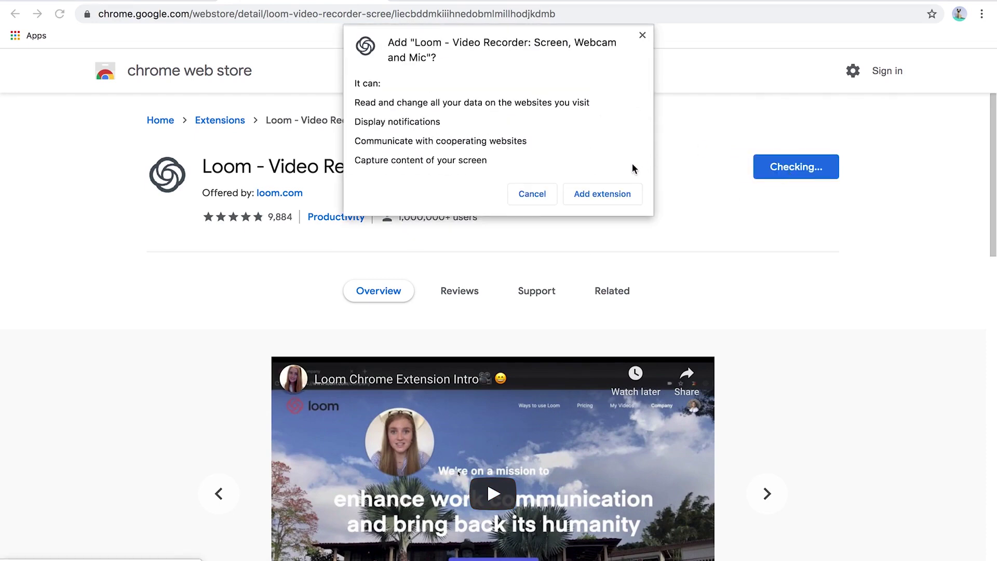
{"action": "left_click", "coordinate": [608, 196]}
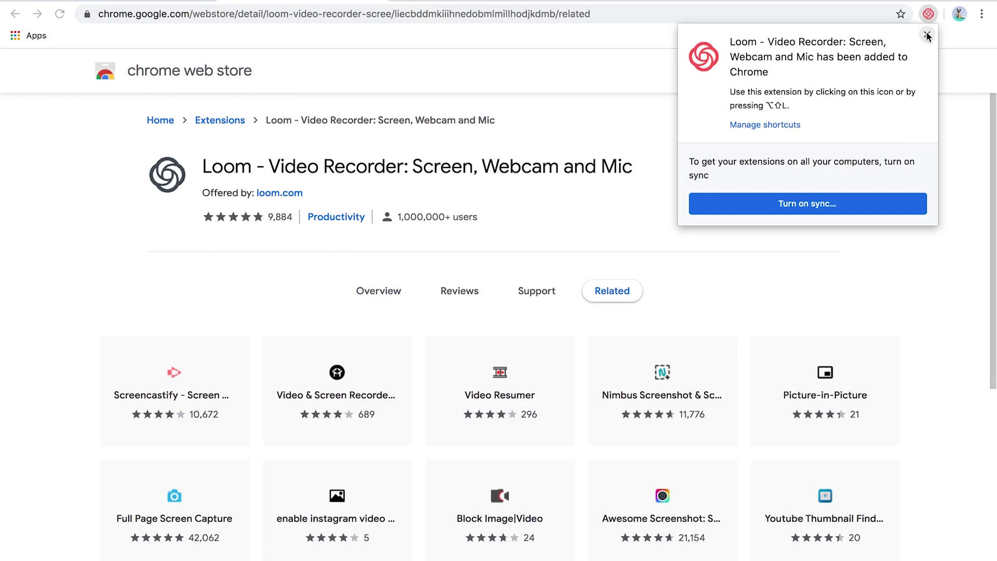
{"action": "left_click", "coordinate": [927, 34]}
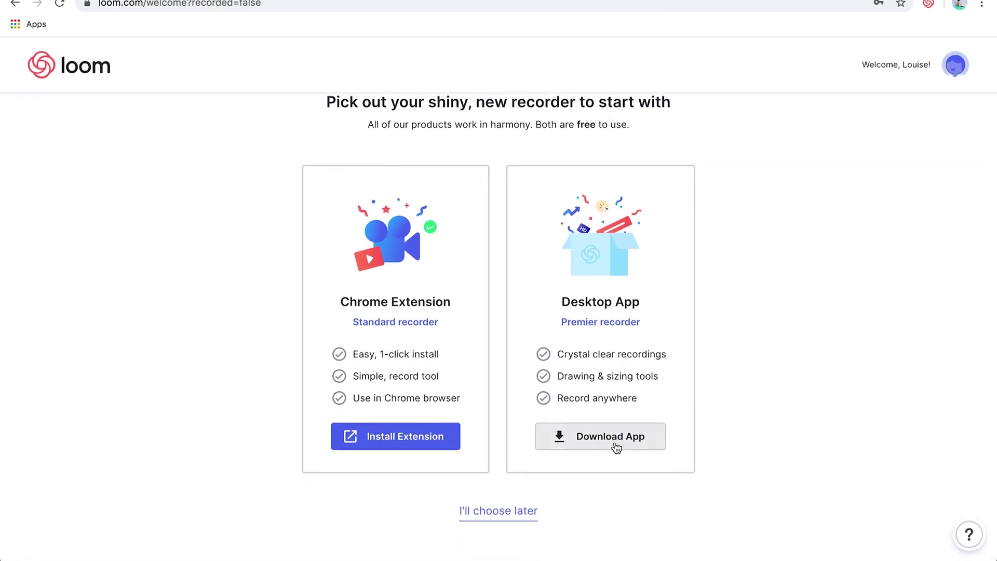
Download the desktop app and copy Loom from Loom-0.30.7.dmg into Applications, skipping the recorder choice
{"action": "left_click", "coordinate": [617, 444]}
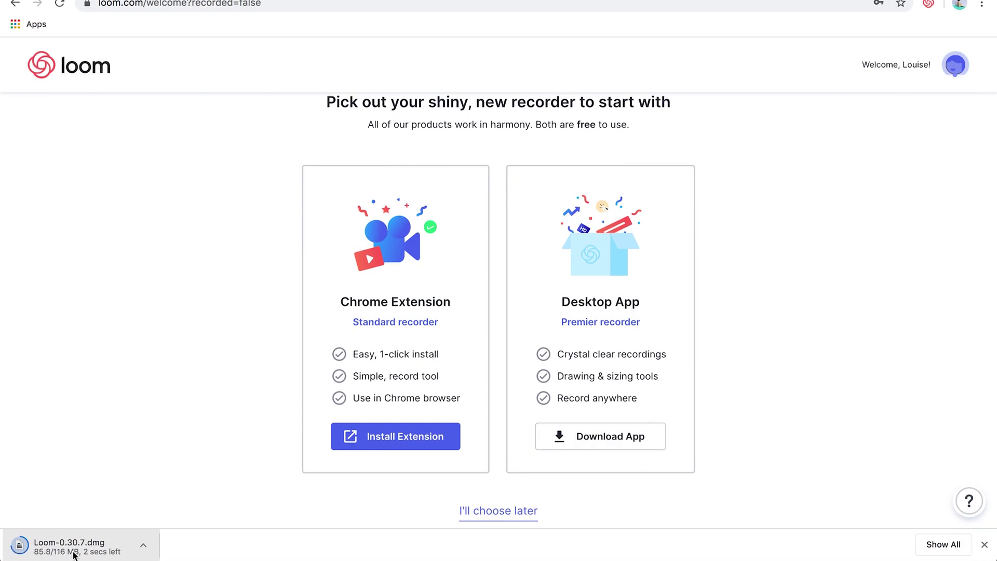
{"action": "mouse_move", "coordinate": [127, 540]}
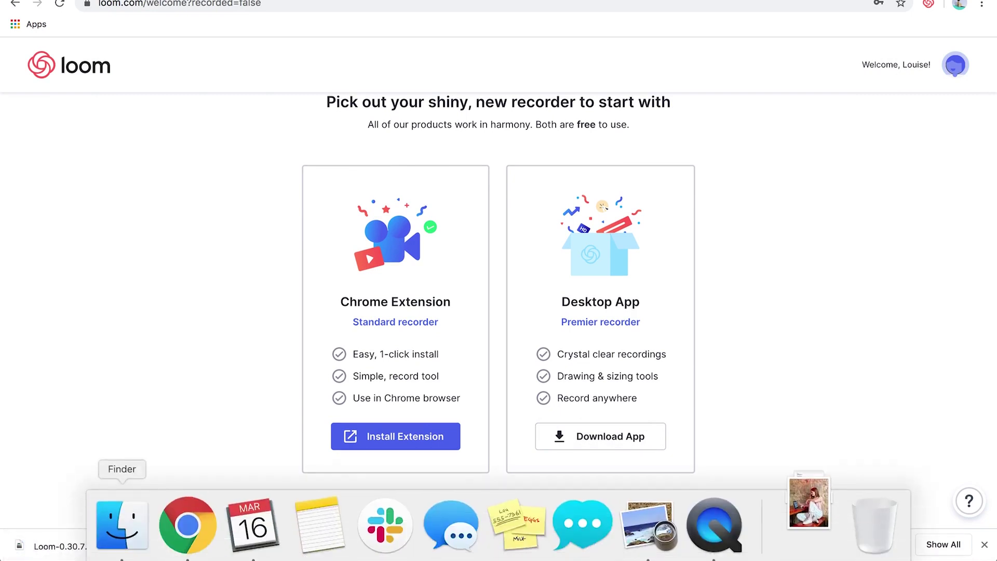
{"action": "left_click", "coordinate": [127, 523]}
{"action": "left_click", "coordinate": [322, 166]}
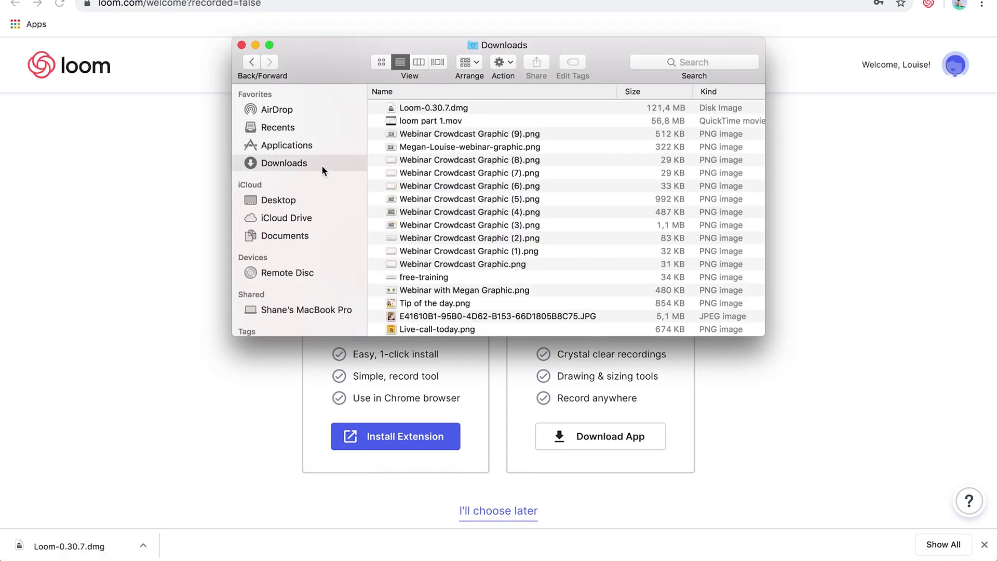
{"action": "double_click", "coordinate": [439, 107]}
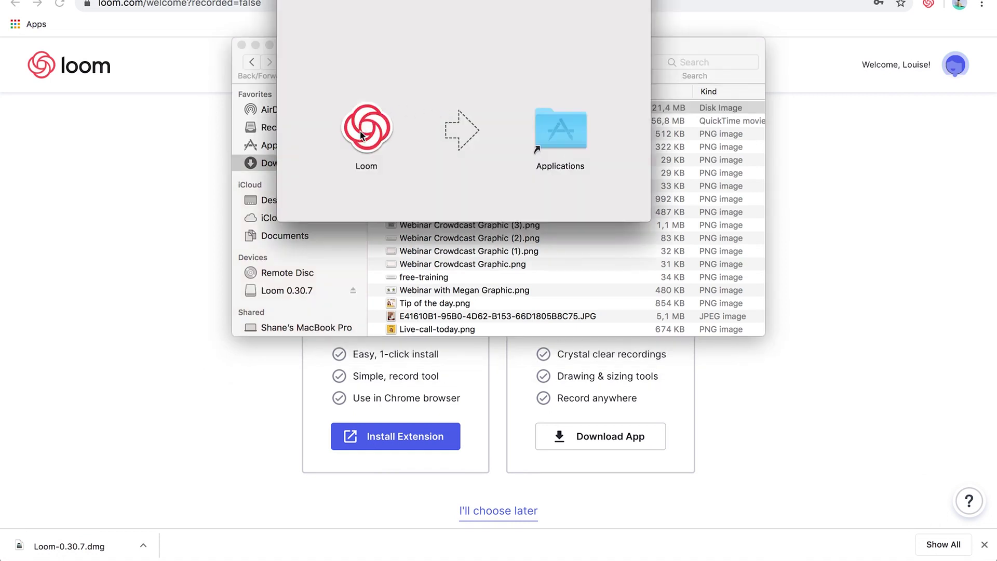
{"action": "left_click_drag", "start_coordinate": [362, 128], "coordinate": [562, 138]}
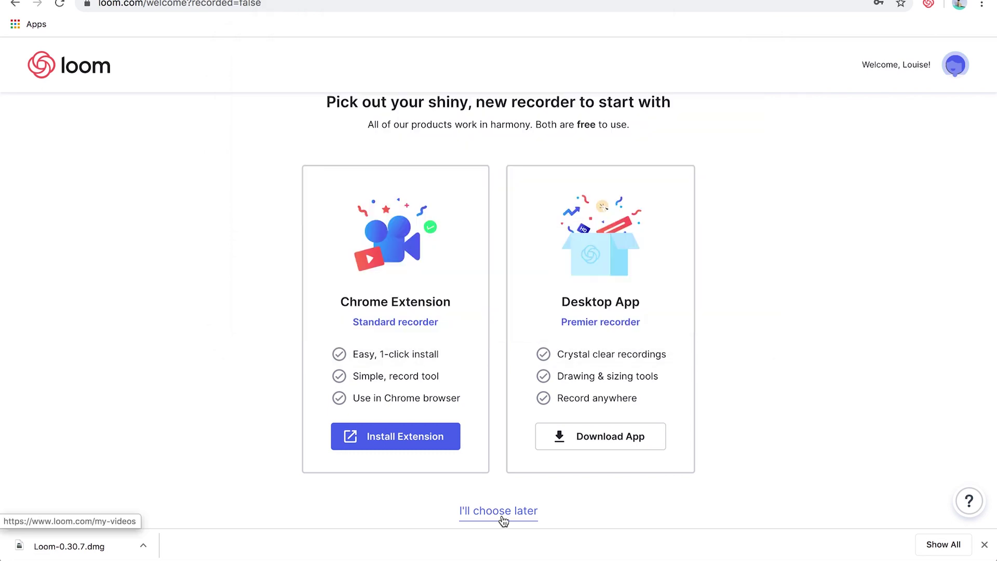
{"action": "left_click", "coordinate": [501, 513]}
{"action": "left_click", "coordinate": [983, 546]}
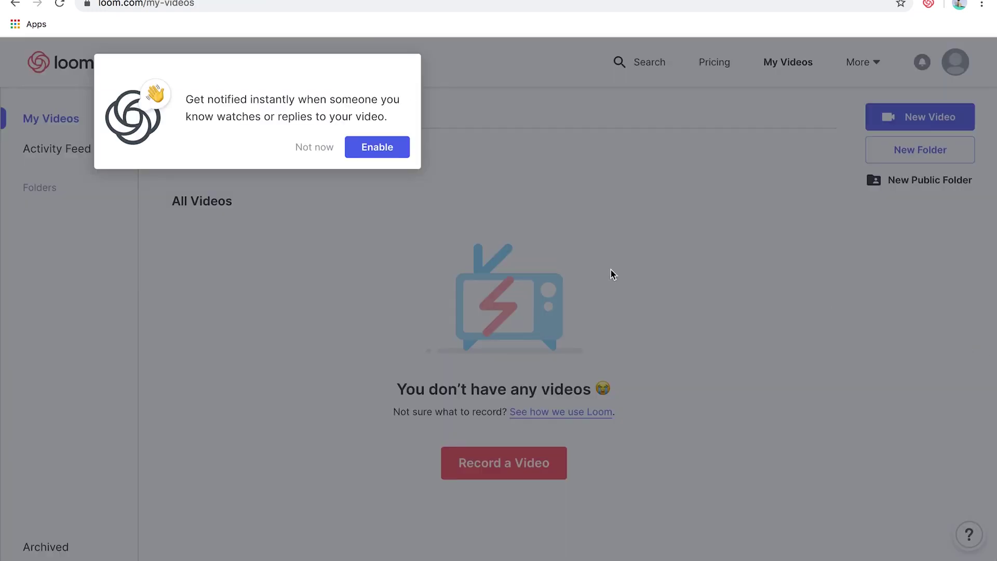
Enable Loom browser notifications and grant the extension microphone and camera access
{"action": "left_click", "coordinate": [376, 149]}
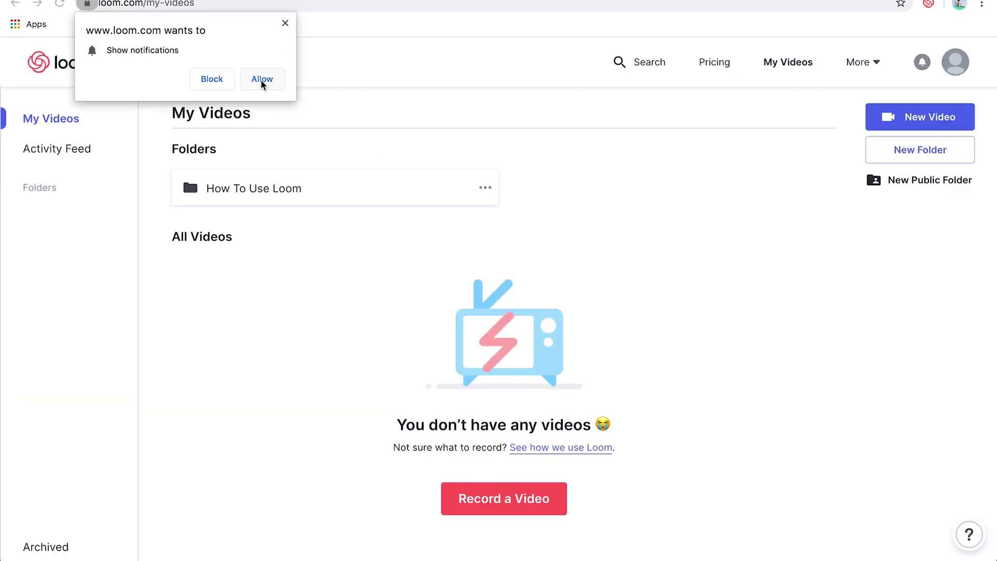
{"action": "left_click", "coordinate": [262, 80]}
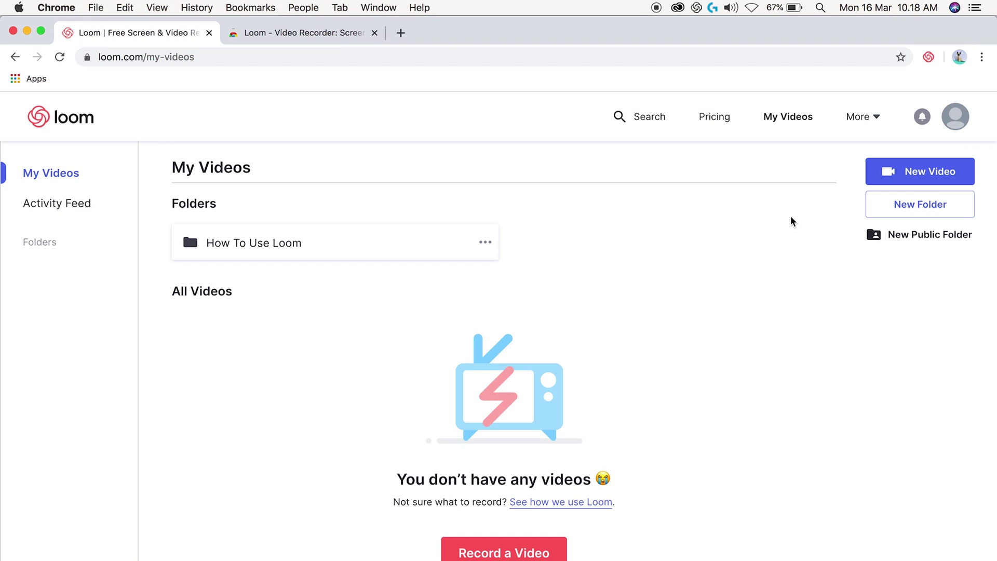
{"action": "left_click", "coordinate": [928, 57]}
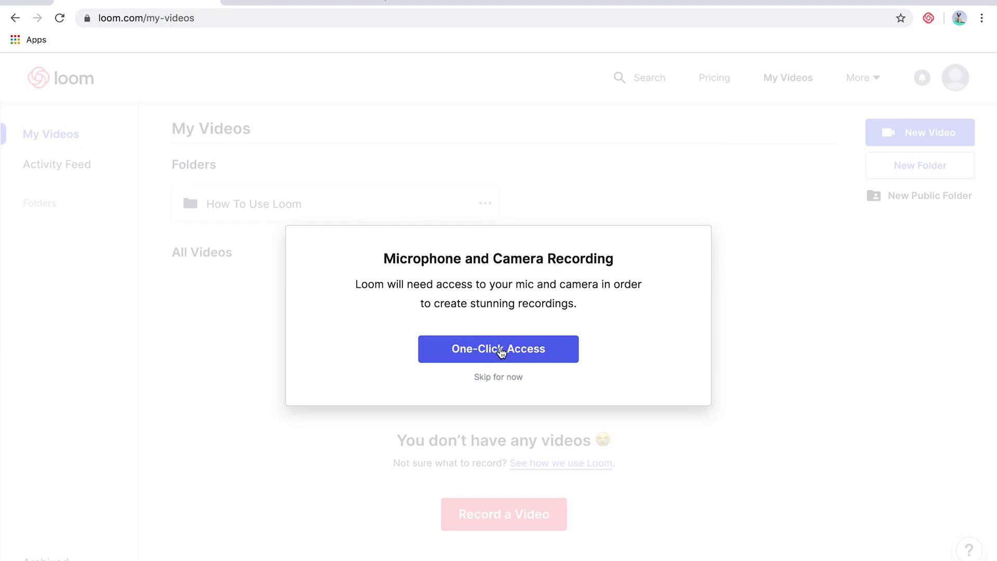
{"action": "left_click", "coordinate": [502, 351]}
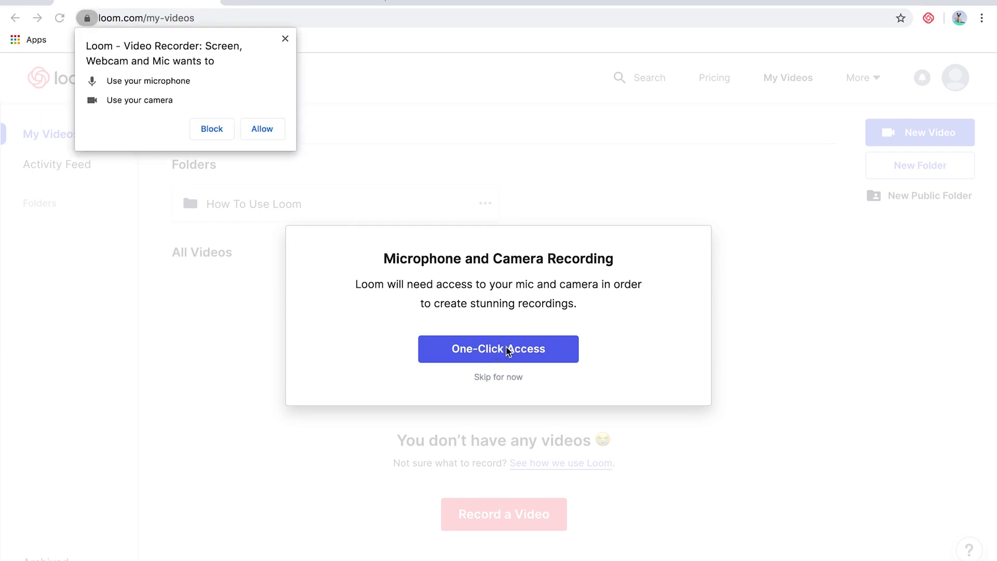
{"action": "left_click", "coordinate": [264, 136]}
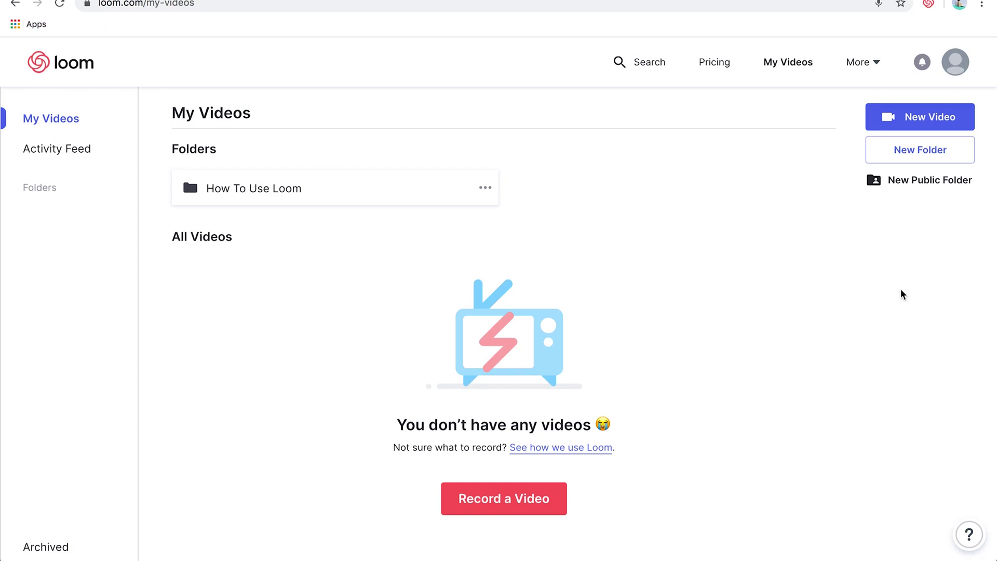
Upload a profile photo from the Downloads folder in the account settings
{"action": "left_click", "coordinate": [959, 62]}
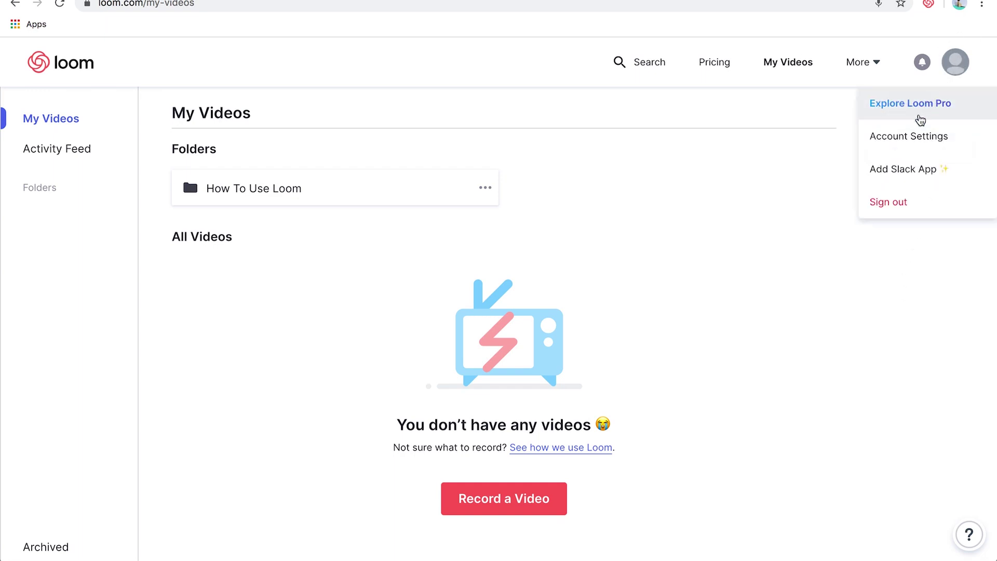
{"action": "left_click", "coordinate": [856, 138]}
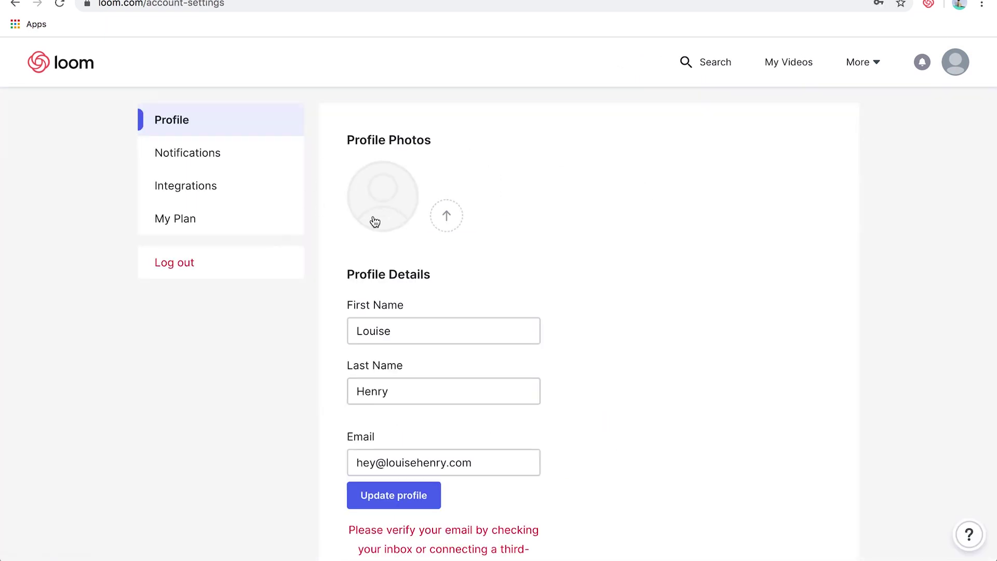
{"action": "left_click", "coordinate": [381, 208]}
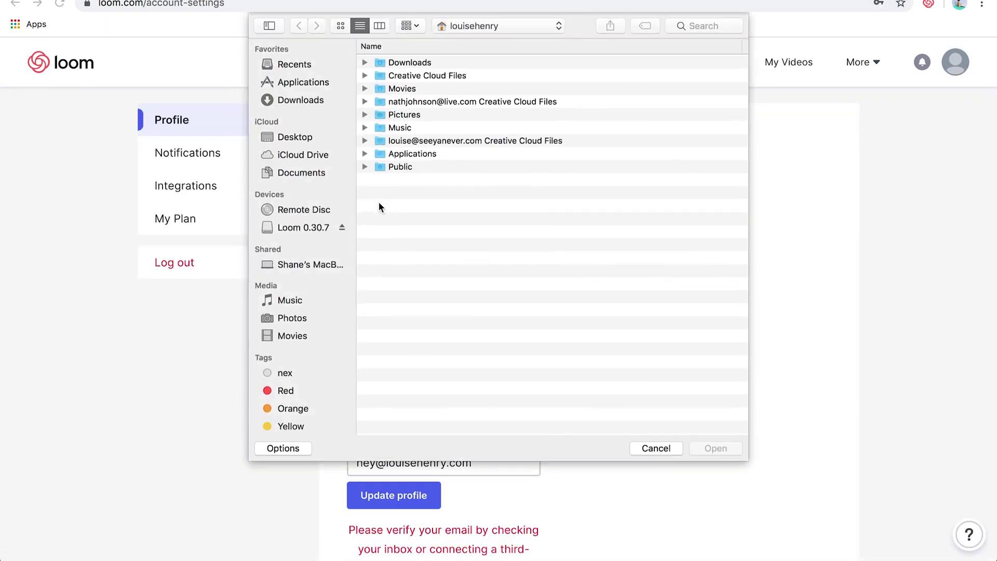
{"action": "left_click", "coordinate": [301, 101]}
{"action": "double_click", "coordinate": [461, 310]}
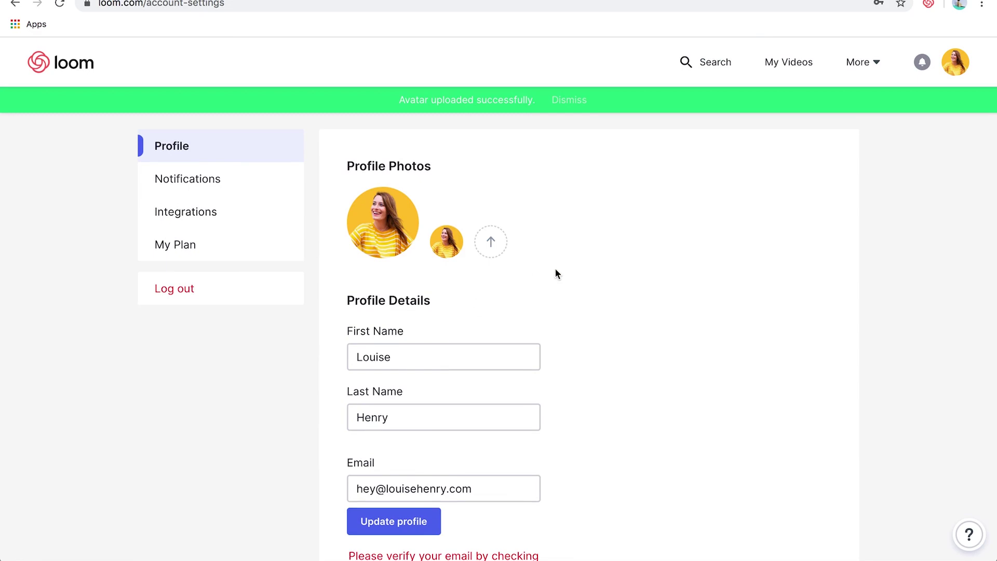
Look over the settings page, then return to My Videos via the Loom logo
{"action": "scroll", "coordinate": [555, 270], "scroll_direction": "down", "scroll_amount": 1}
{"action": "scroll", "coordinate": [479, 308], "scroll_direction": "down", "scroll_amount": 6}
{"action": "scroll", "coordinate": [479, 311], "scroll_direction": "down", "scroll_amount": 3}
{"action": "scroll", "coordinate": [479, 312], "scroll_direction": "up", "scroll_amount": 10}
{"action": "scroll", "coordinate": [479, 308], "scroll_direction": "down", "scroll_amount": 3}
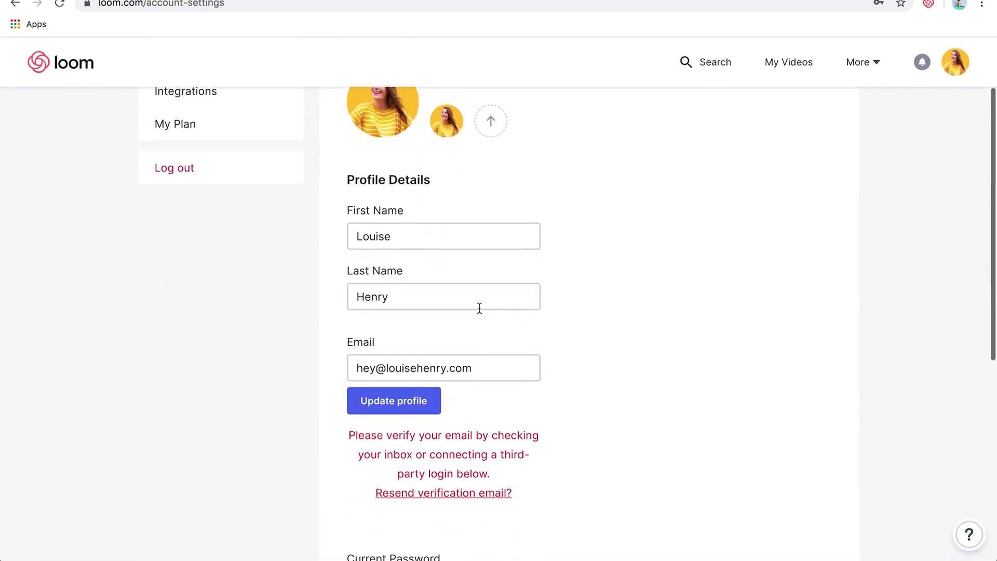
{"action": "scroll", "coordinate": [627, 415], "scroll_direction": "up", "scroll_amount": 2}
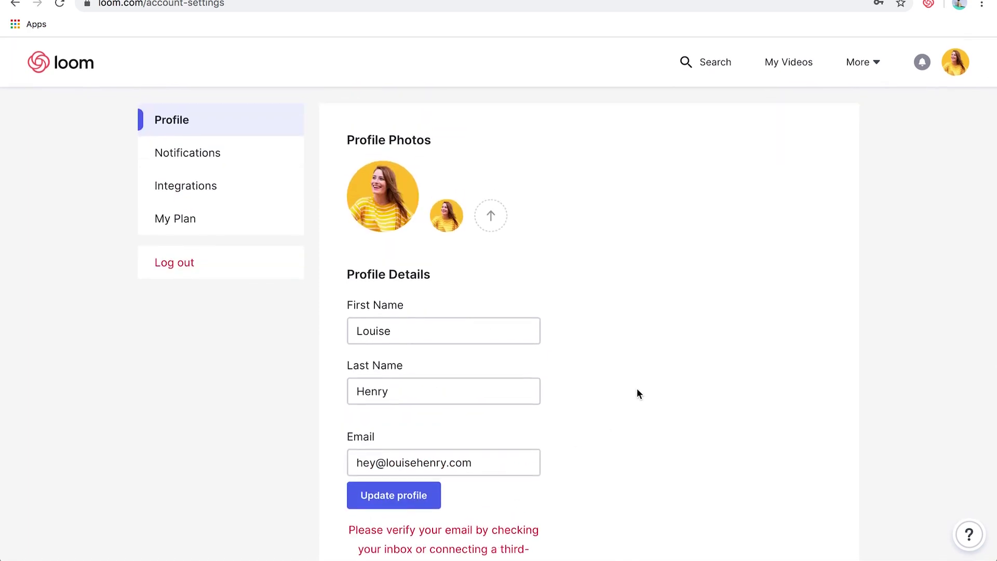
{"action": "left_click", "coordinate": [67, 63]}
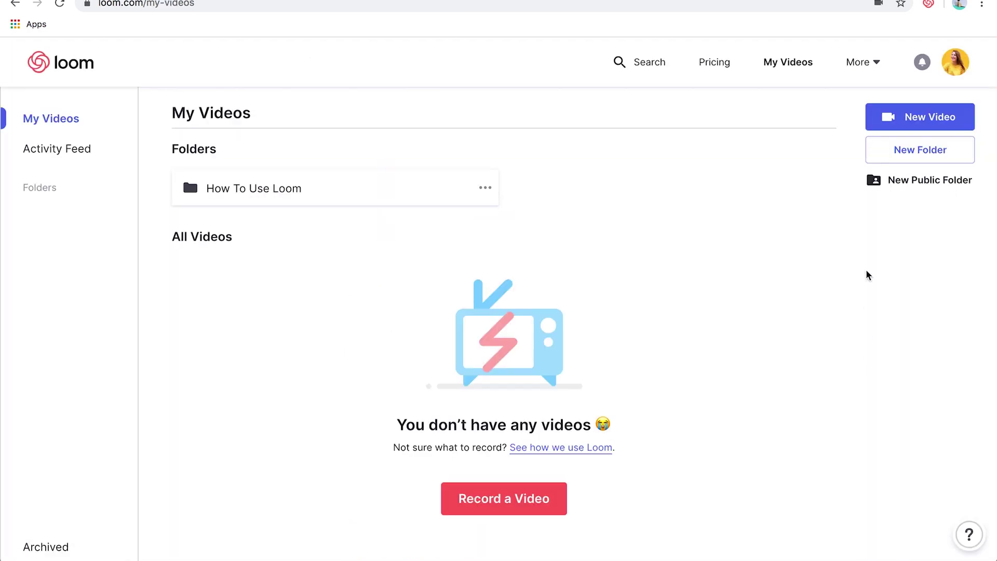
Open the recorder, dismiss the desktop app banner, and try Screen Only and Cam Only before choosing Screen+Cam
{"action": "left_click", "coordinate": [929, 5]}
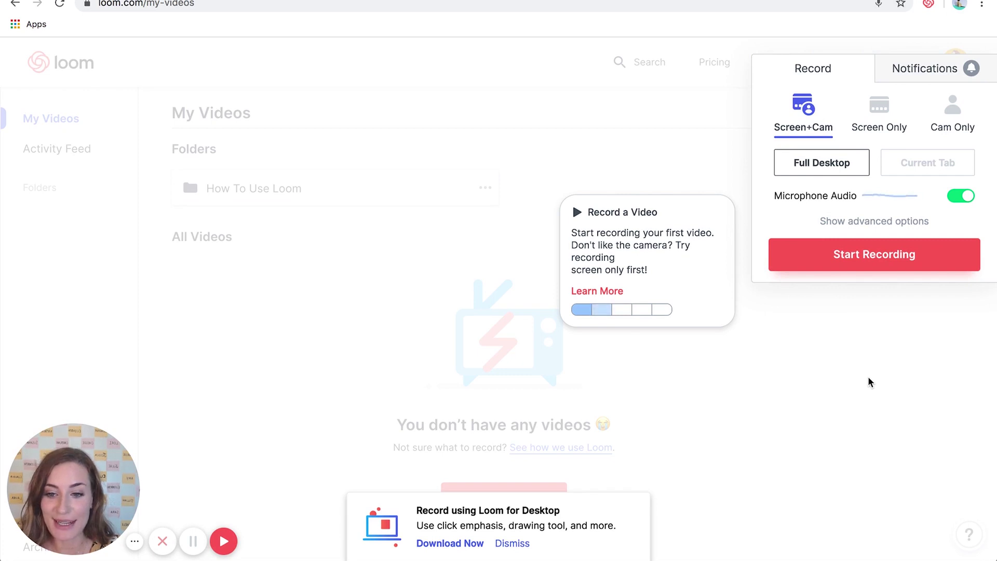
{"action": "left_click", "coordinate": [514, 543]}
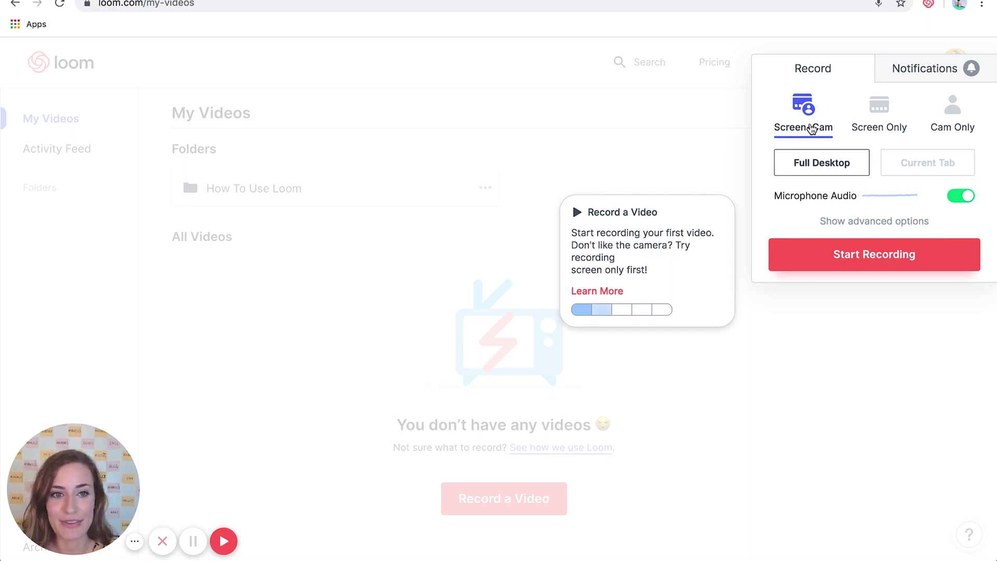
{"action": "left_click", "coordinate": [890, 127]}
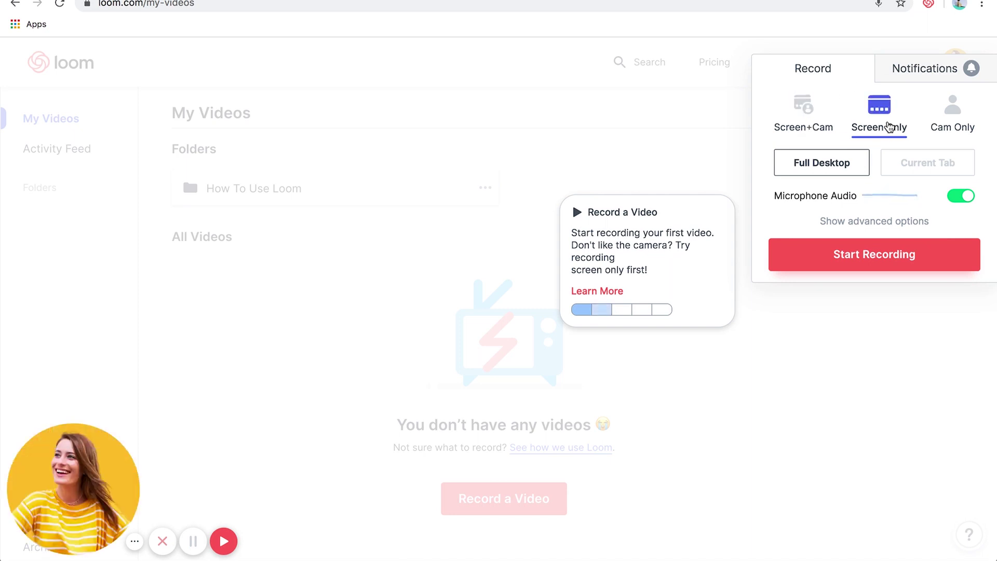
{"action": "mouse_move", "coordinate": [124, 465]}
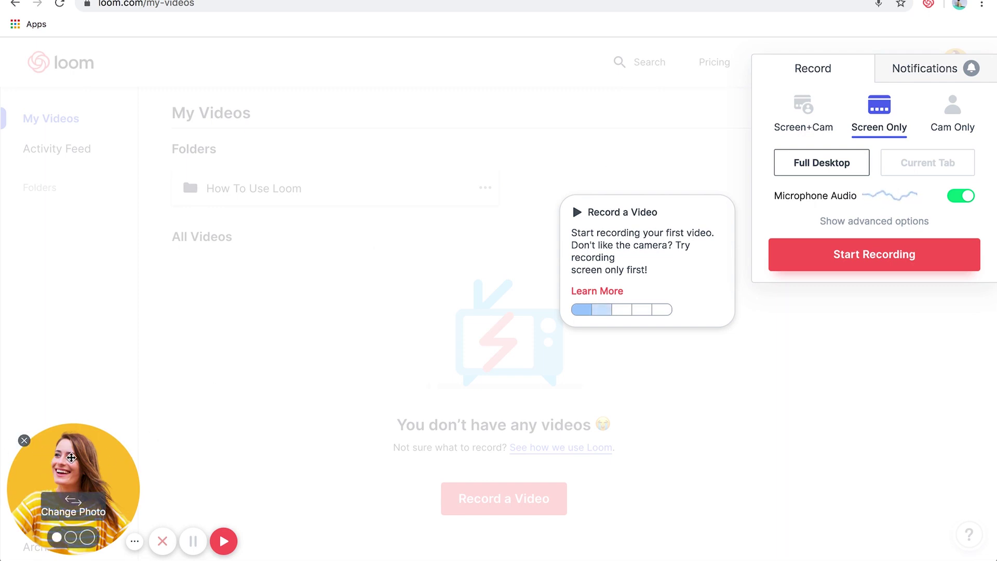
{"action": "left_click", "coordinate": [24, 442]}
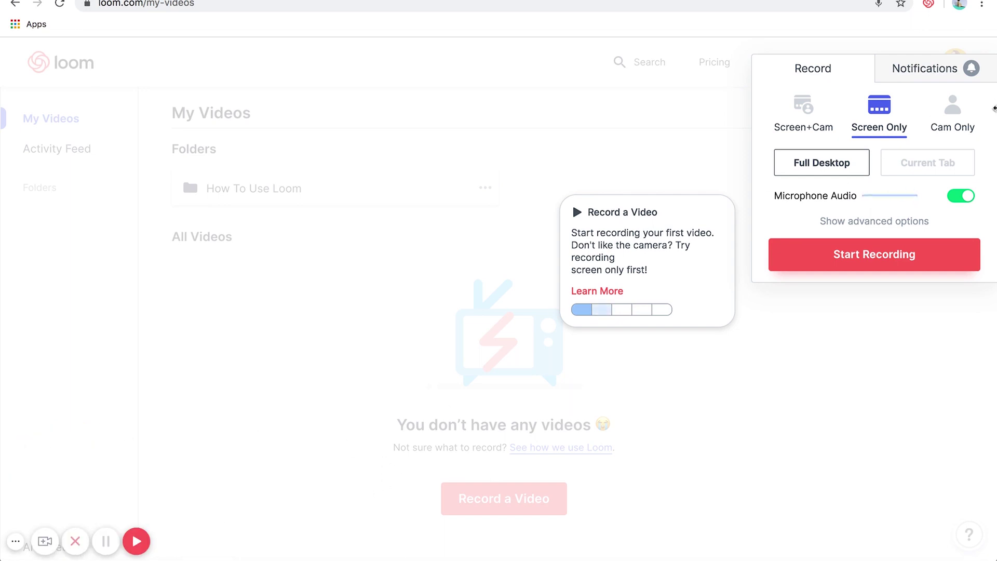
{"action": "left_click", "coordinate": [954, 116]}
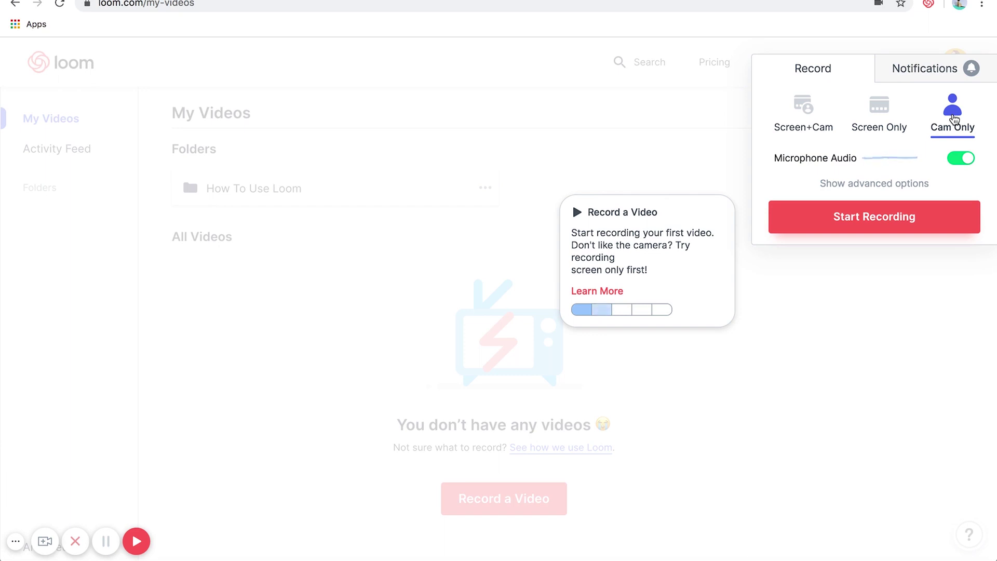
{"action": "left_click", "coordinate": [804, 119]}
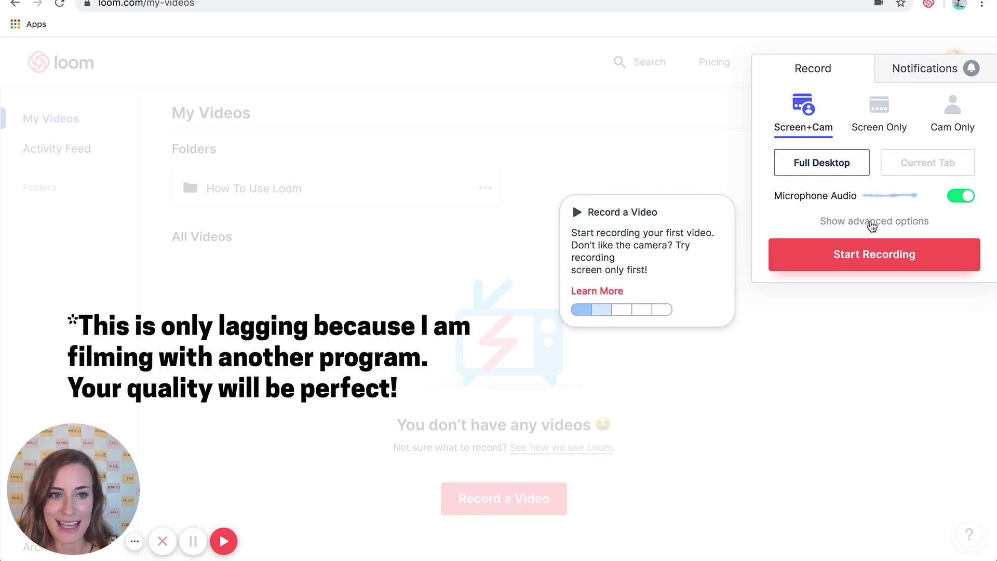
In advanced options, keep the HD Pro Webcam C920 camera and the default AT2020USB+ microphone
{"action": "left_click", "coordinate": [871, 227]}
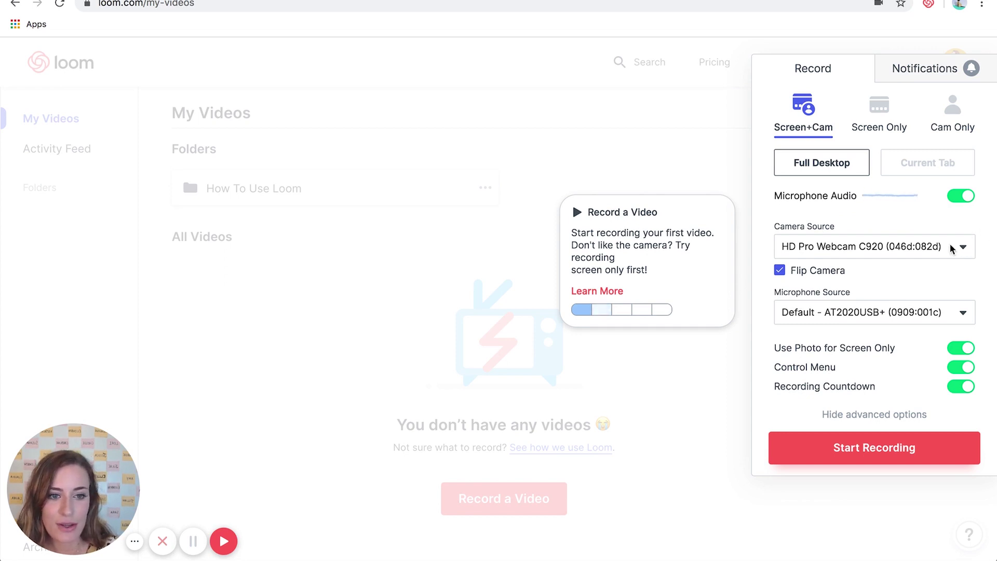
{"action": "left_click", "coordinate": [960, 247]}
{"action": "left_click", "coordinate": [961, 246]}
{"action": "left_click", "coordinate": [962, 249]}
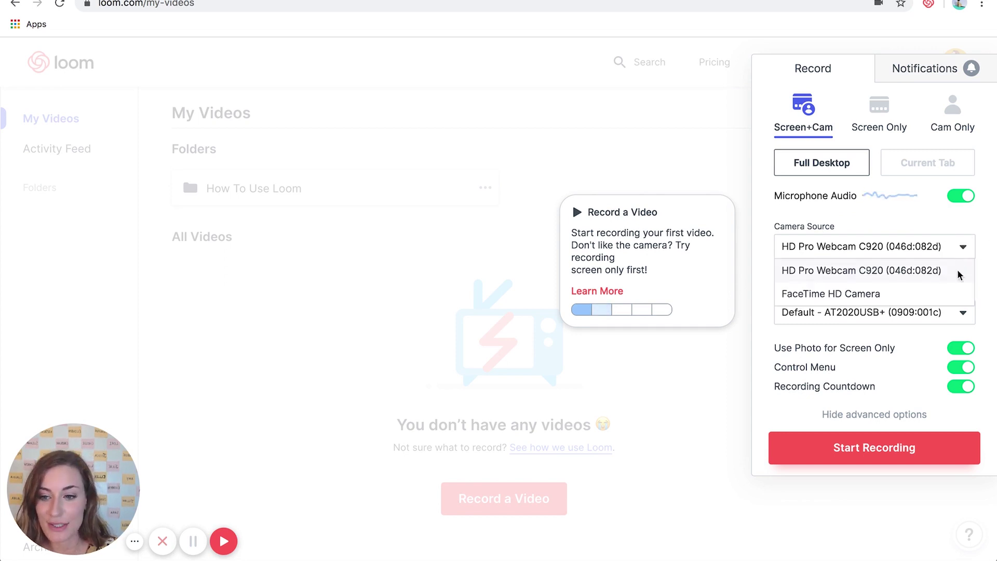
{"action": "left_click", "coordinate": [957, 271]}
{"action": "left_click", "coordinate": [959, 315]}
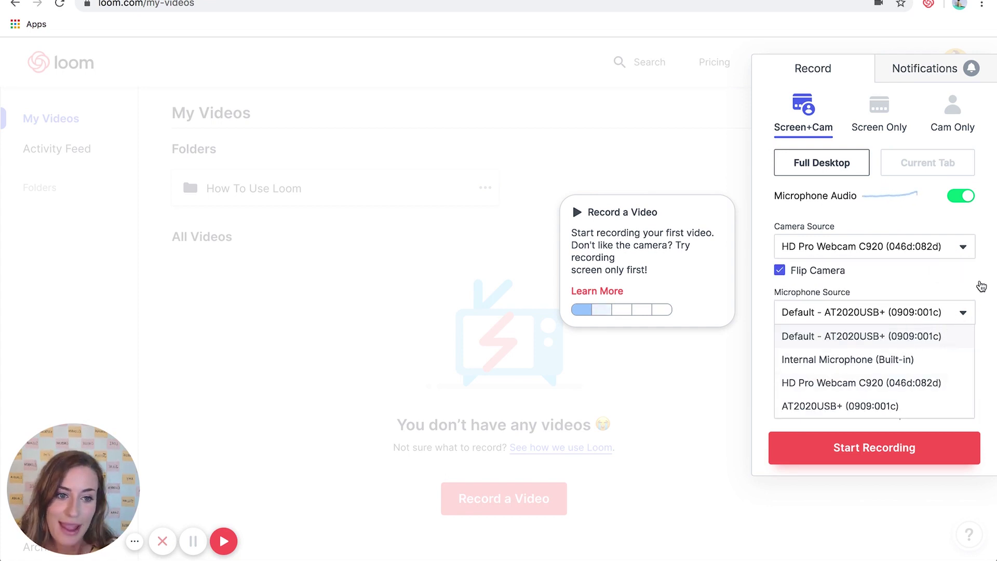
{"action": "left_click", "coordinate": [977, 289]}
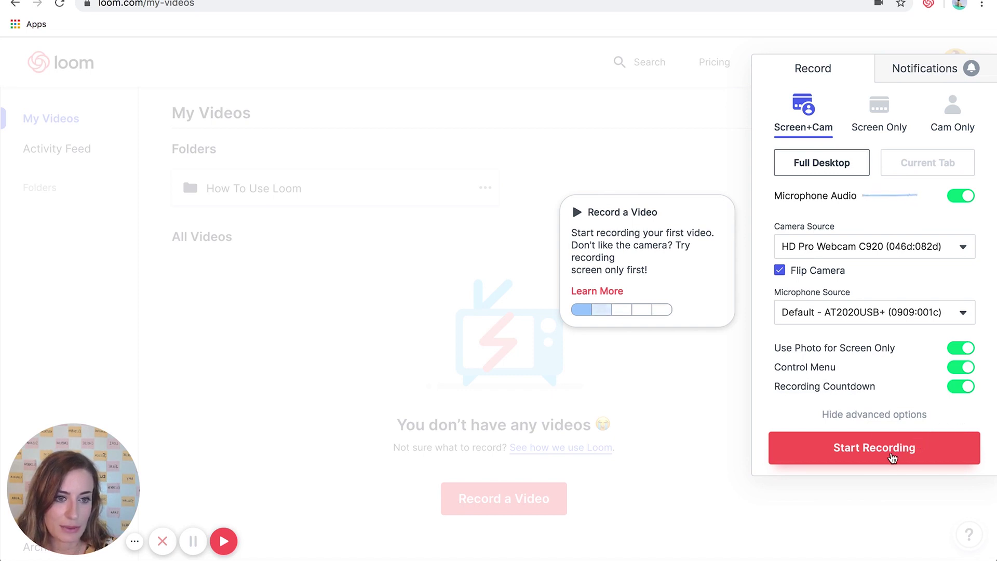
Start recording and share Your Entire Screen instead of a single application window
{"action": "left_click", "coordinate": [892, 456]}
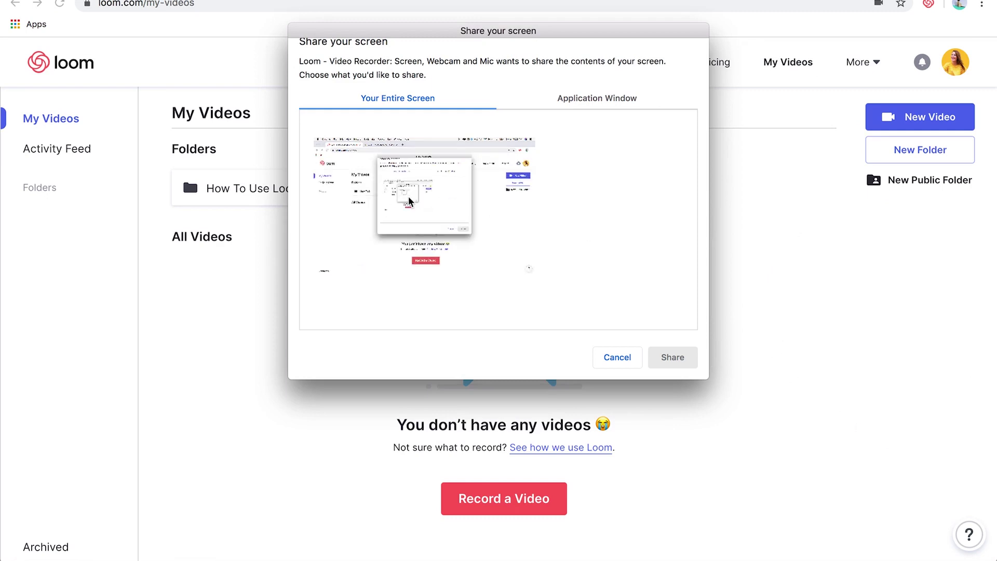
{"action": "left_click", "coordinate": [605, 97]}
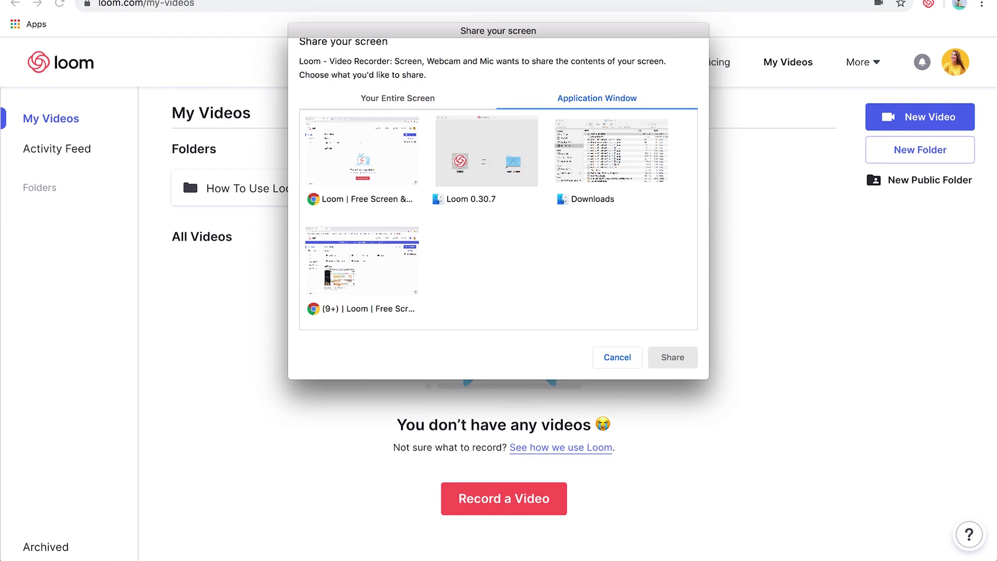
{"action": "left_click", "coordinate": [400, 106]}
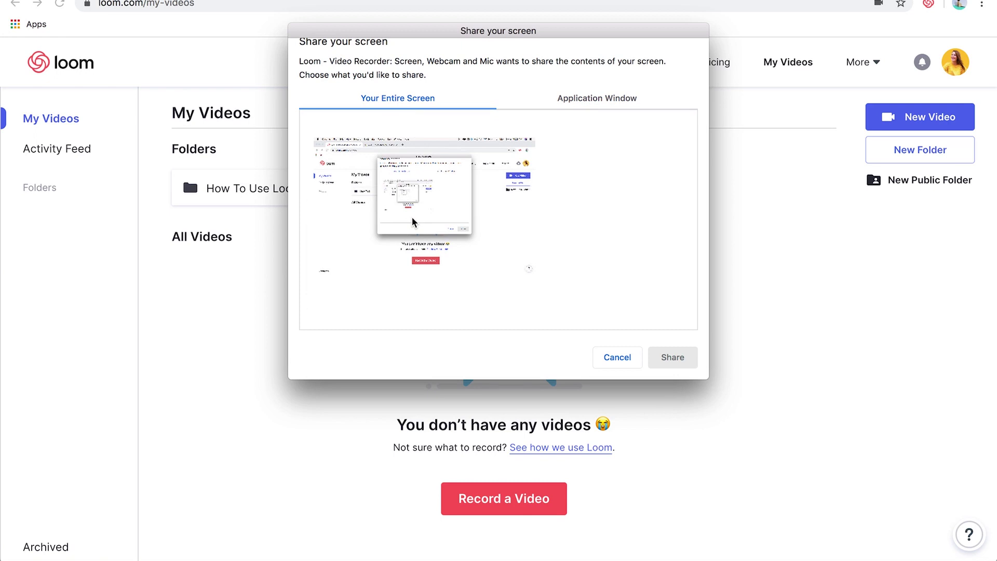
{"action": "mouse_move", "coordinate": [452, 555]}
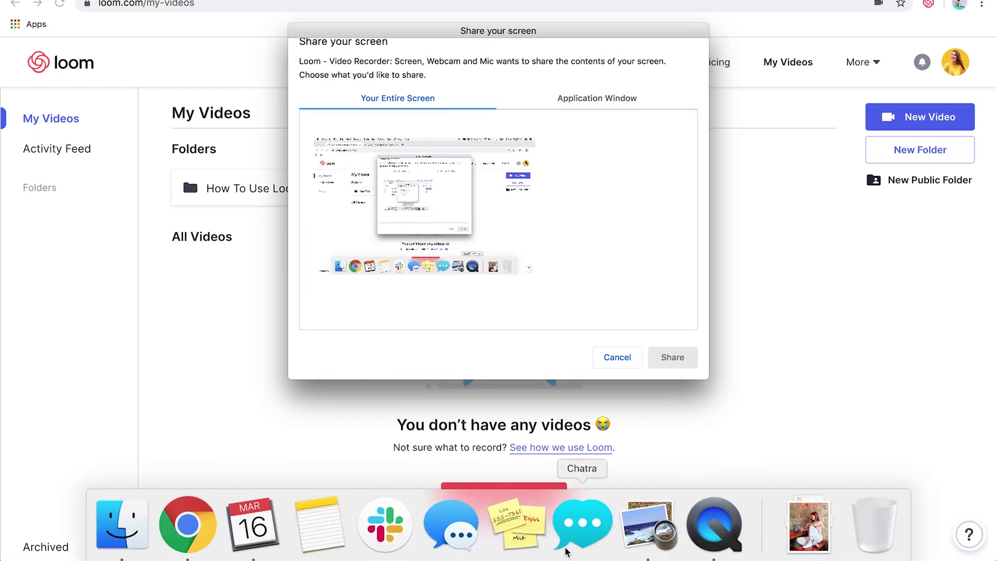
{"action": "left_click", "coordinate": [441, 213]}
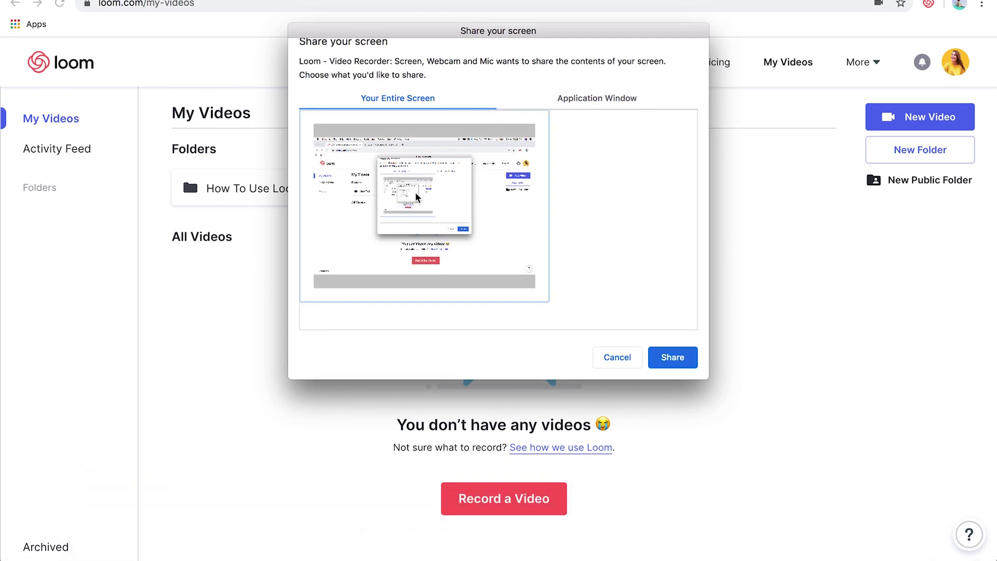
{"action": "left_click", "coordinate": [680, 358]}
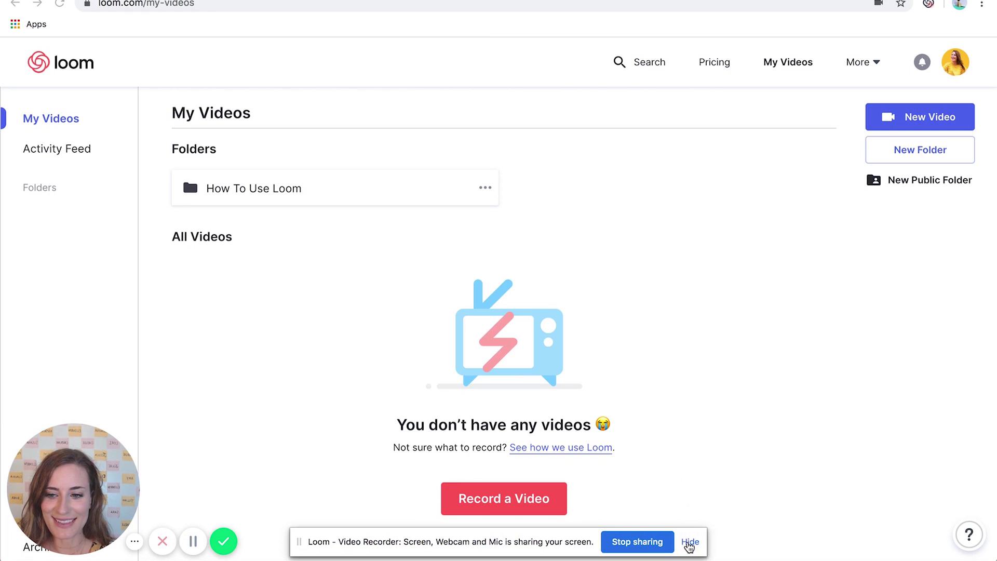
Hide the screen-sharing bar, record, then finish with the green check in the control bar
{"action": "left_click", "coordinate": [689, 542]}
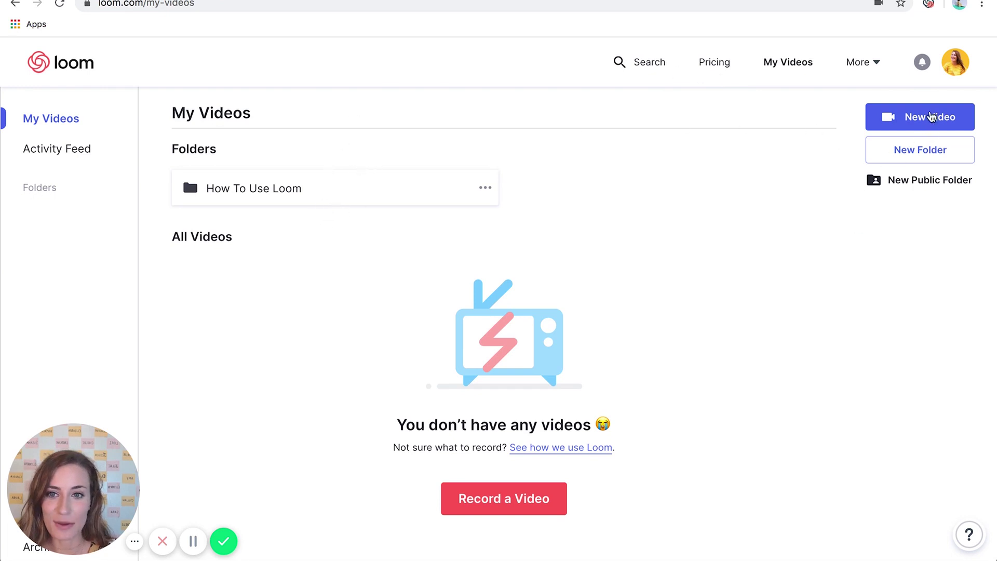
{"action": "left_click", "coordinate": [921, 151]}
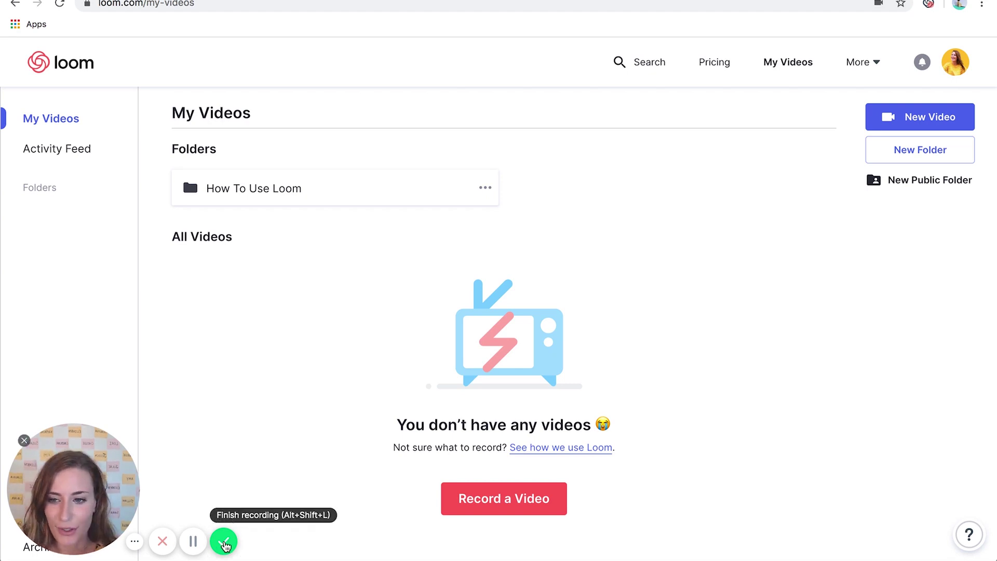
{"action": "left_click", "coordinate": [224, 542]}
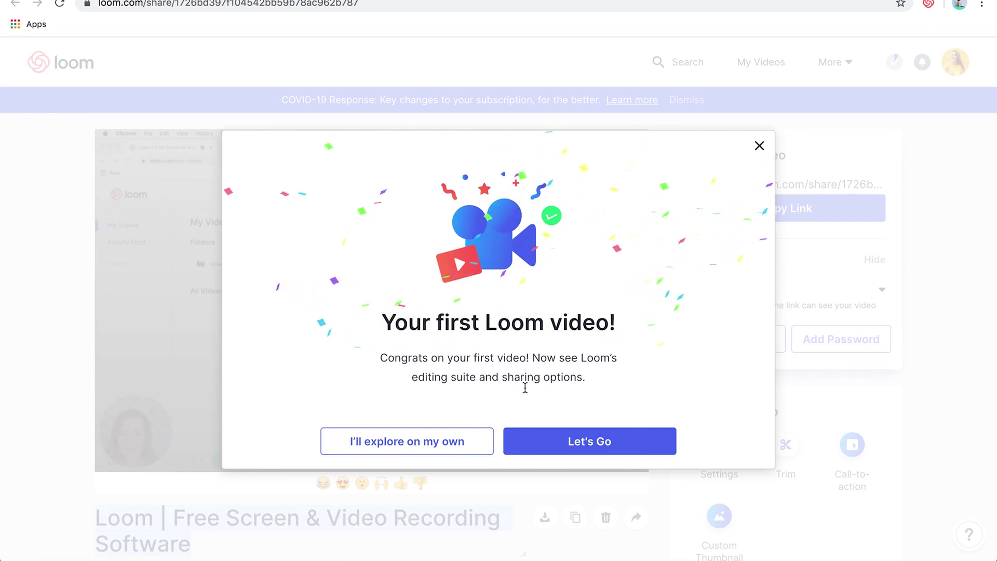
Skip the tour popup, dismiss the COVID-19 announcement banner, and close the title tip
{"action": "left_click", "coordinate": [421, 442]}
{"action": "scroll", "coordinate": [659, 267], "scroll_direction": "down", "scroll_amount": 2}
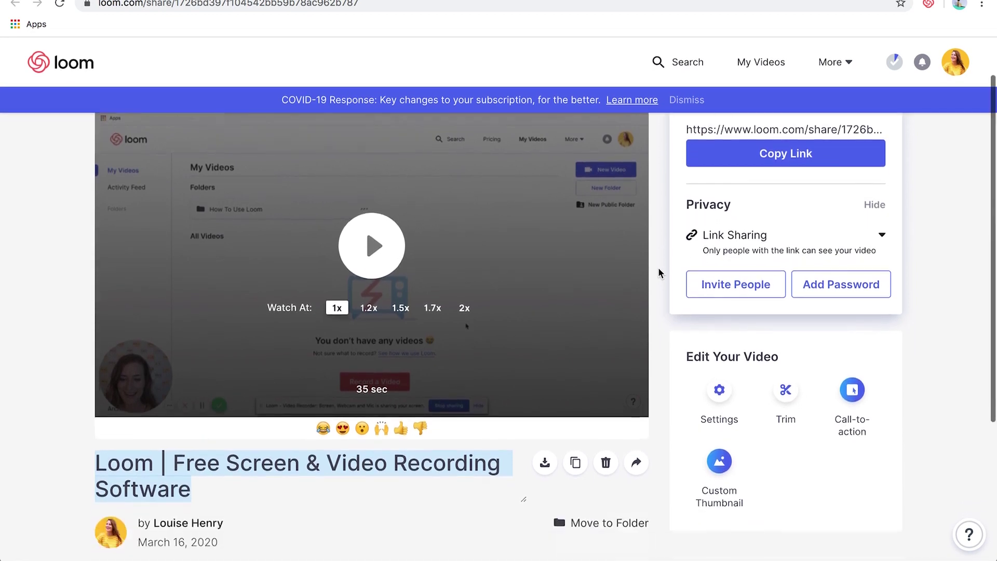
{"action": "scroll", "coordinate": [659, 267], "scroll_direction": "up", "scroll_amount": 2}
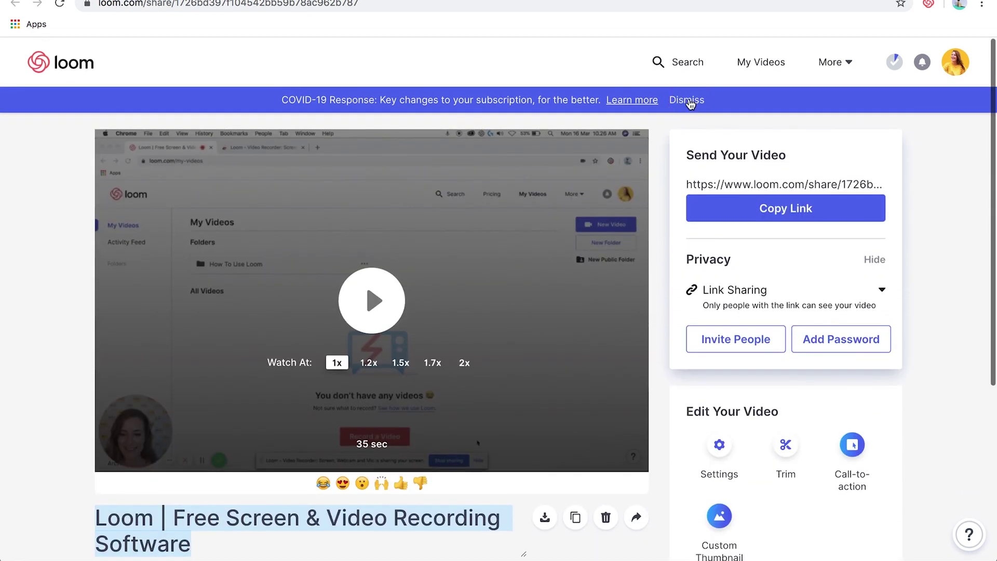
{"action": "left_click", "coordinate": [687, 100]}
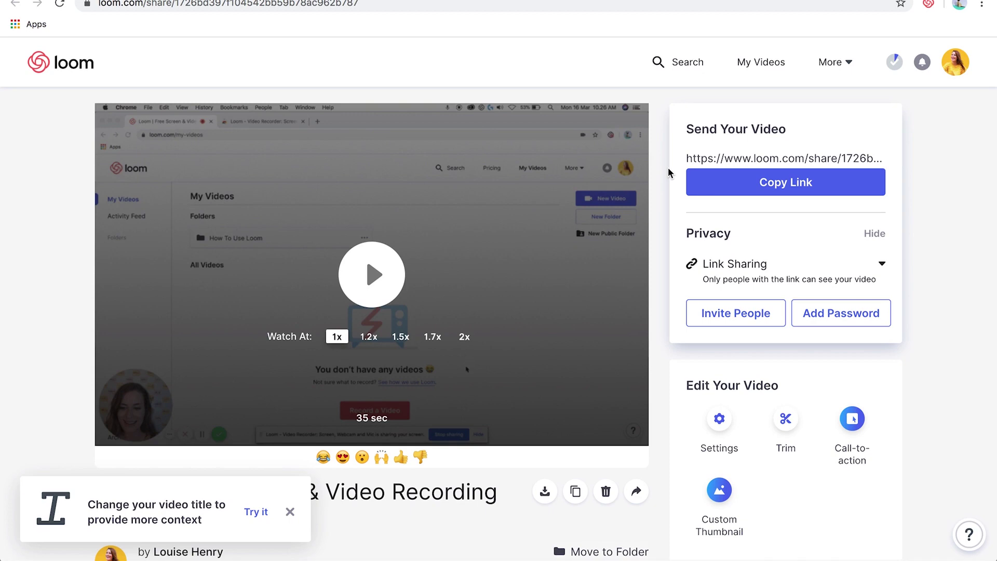
{"action": "left_click", "coordinate": [290, 511]}
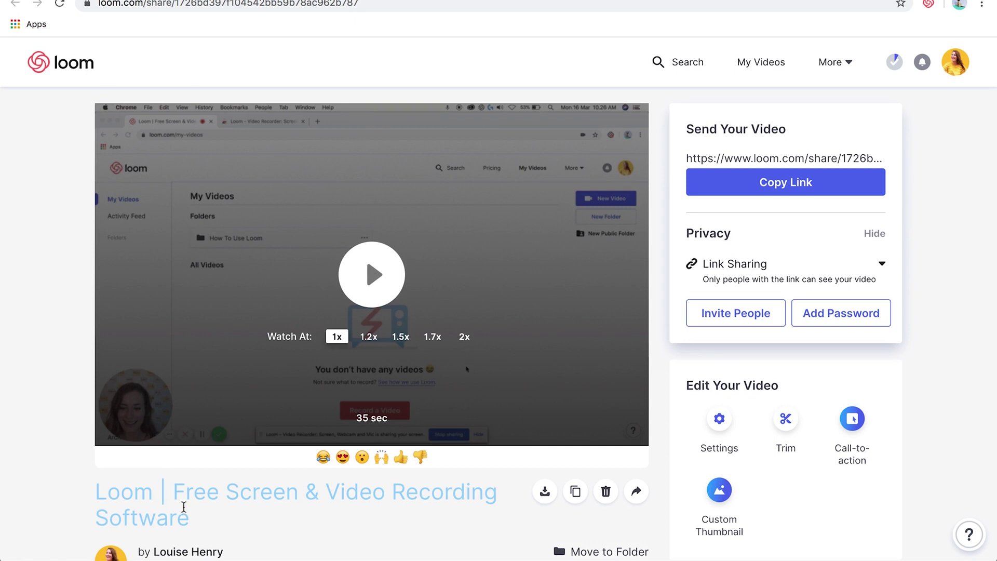
Rename the video to 'Add Your Title'
{"action": "left_click", "coordinate": [184, 506]}
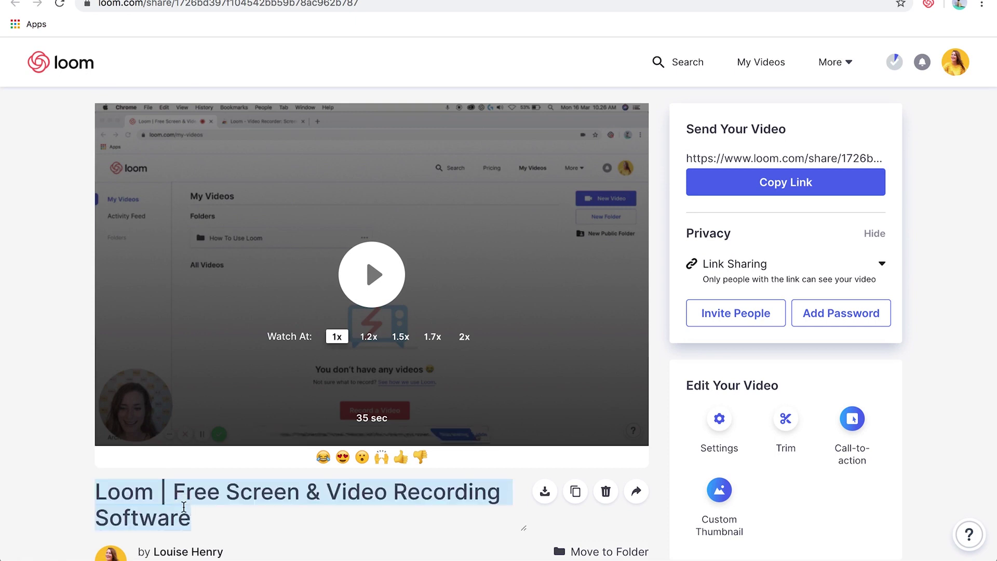
{"action": "type", "text": "Add Your Title"}
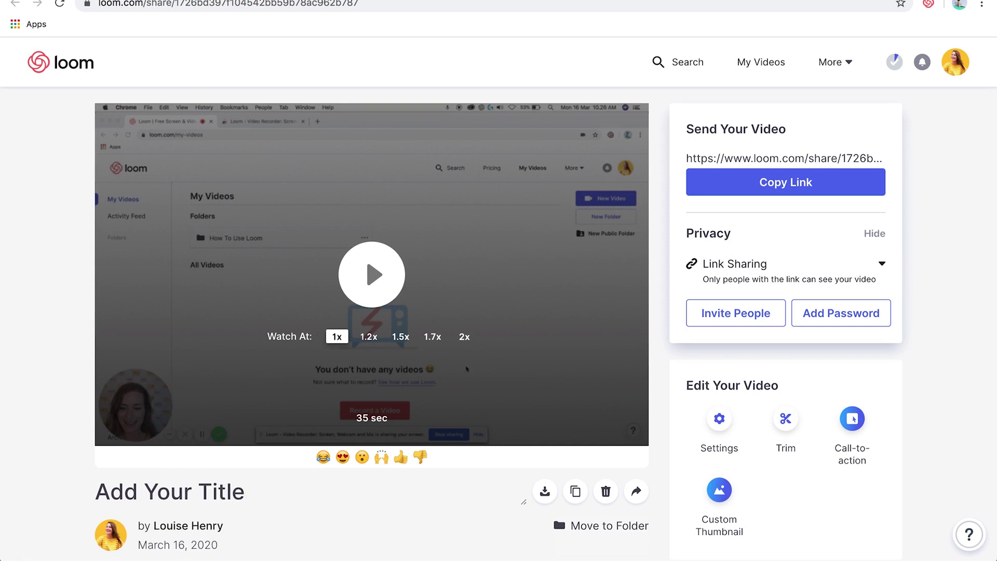
{"action": "key", "text": "Return"}
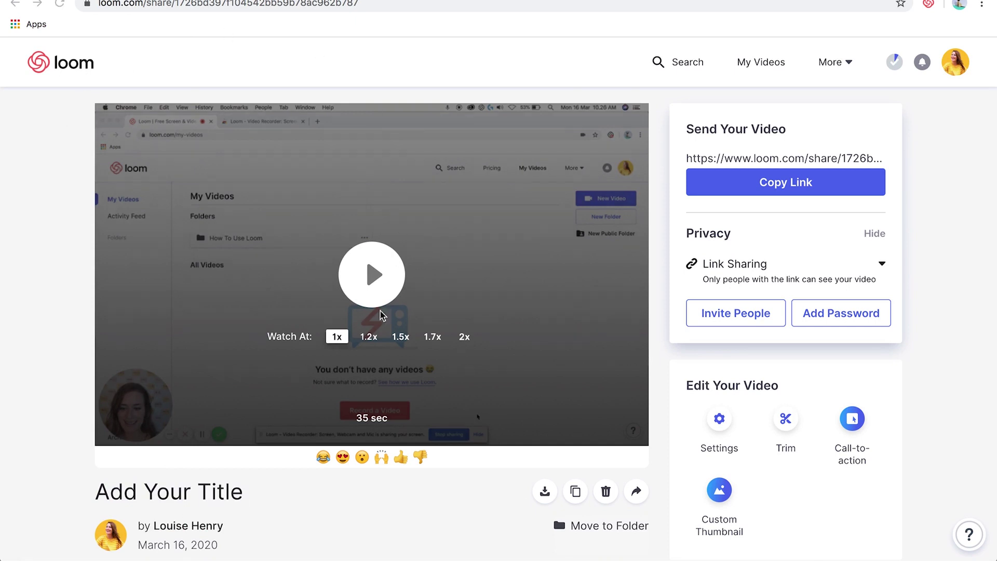
{"action": "left_click", "coordinate": [376, 281]}
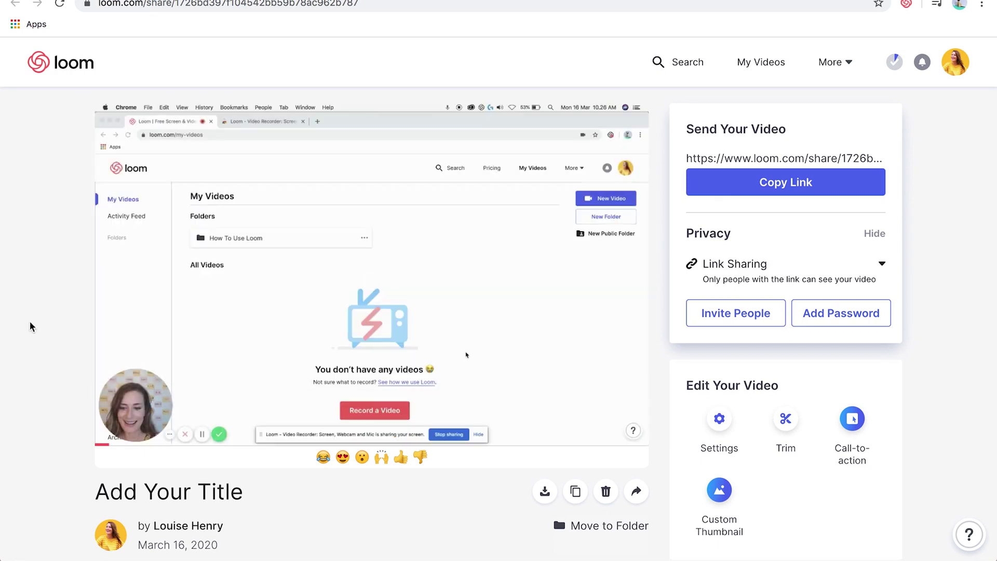
{"action": "left_click", "coordinate": [112, 431]}
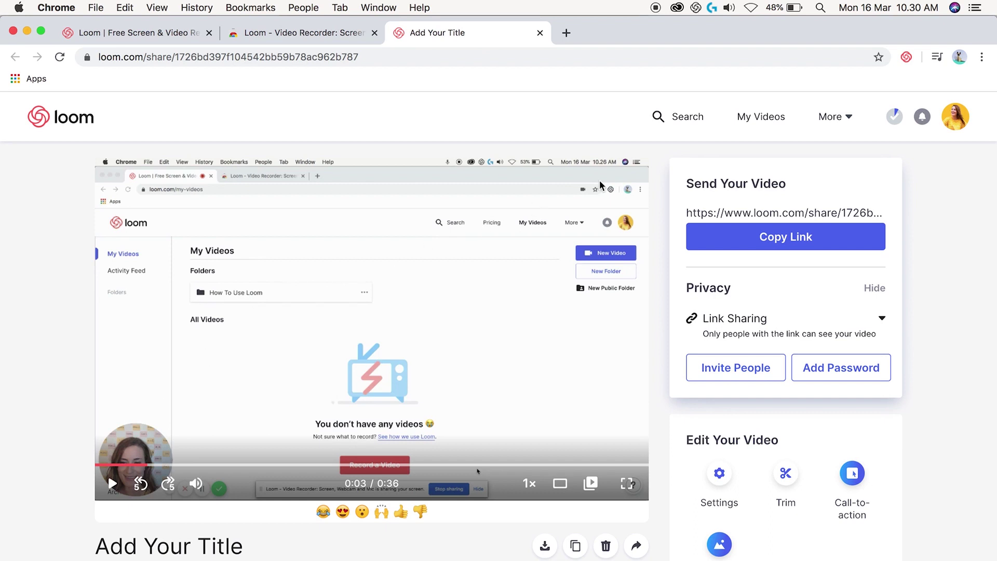
Copy the video's share link and load it in a new tab of a Guest Chrome window
{"action": "left_click", "coordinate": [781, 248]}
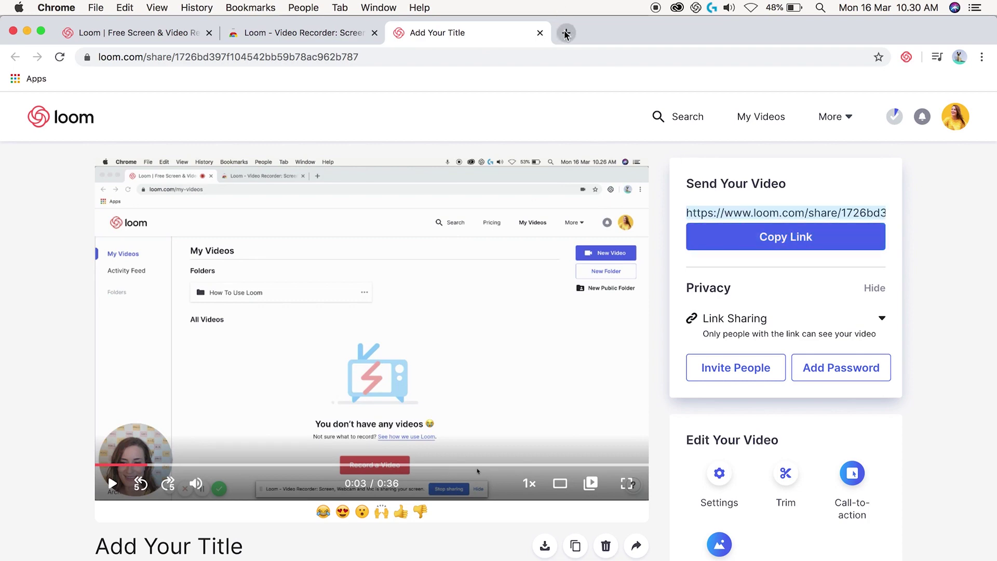
{"action": "left_click", "coordinate": [958, 58]}
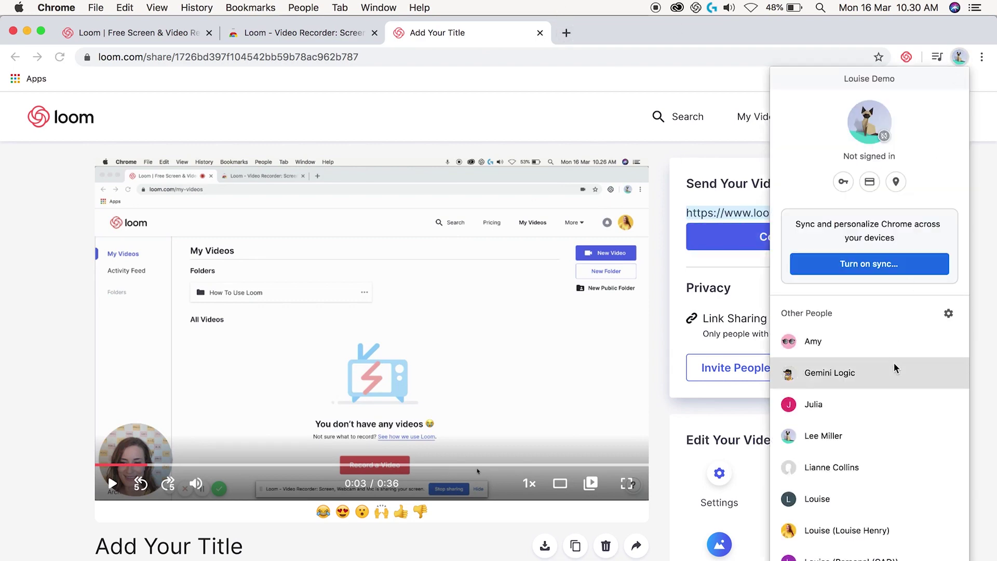
{"action": "scroll", "coordinate": [886, 409], "scroll_direction": "down", "scroll_amount": 3}
{"action": "left_click", "coordinate": [875, 400]}
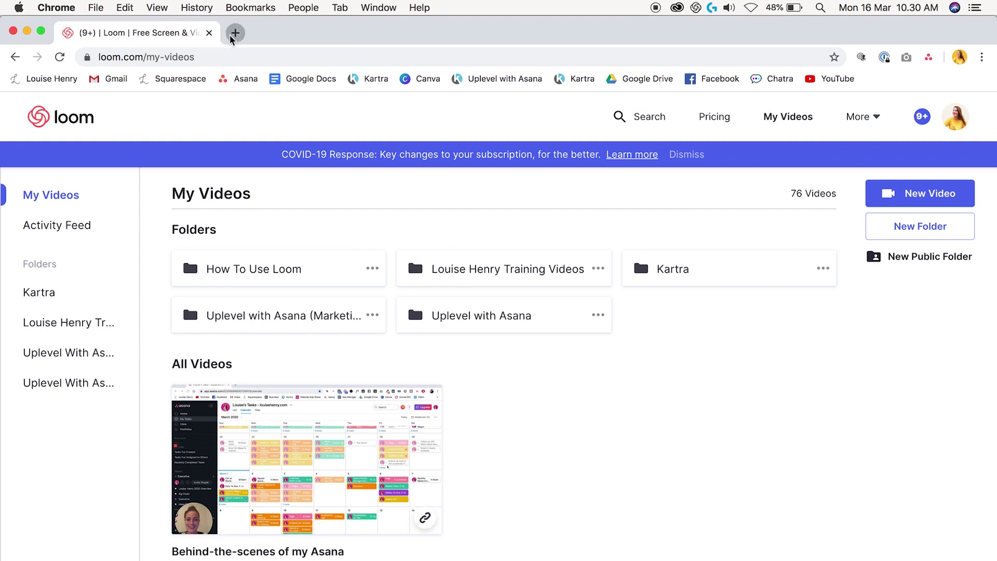
{"action": "left_click", "coordinate": [229, 32]}
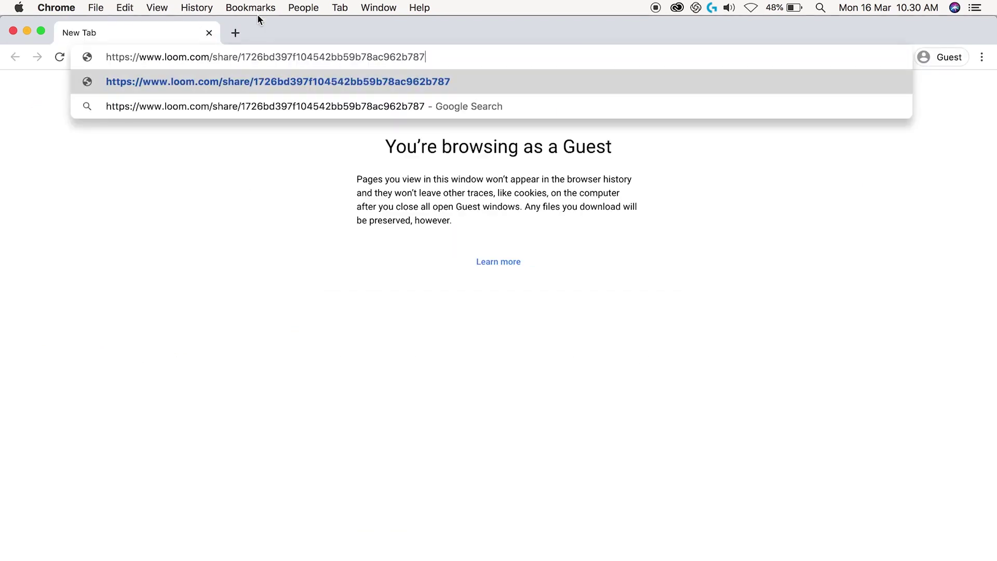
{"action": "key", "text": "Return"}
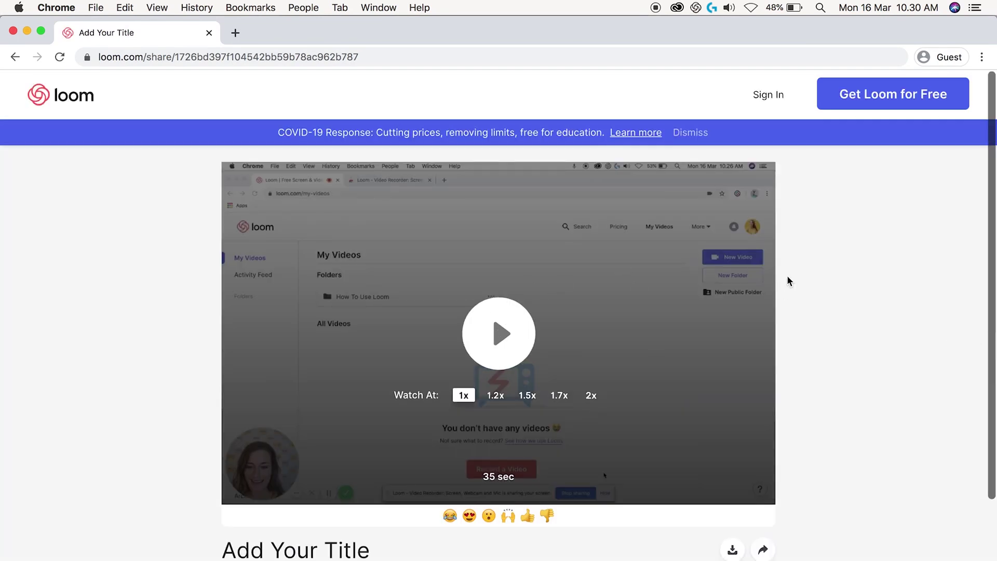
Browse the viewer's page, begin a comment, then show all windows in Mission Control
{"action": "scroll", "coordinate": [788, 280], "scroll_direction": "down", "scroll_amount": 1}
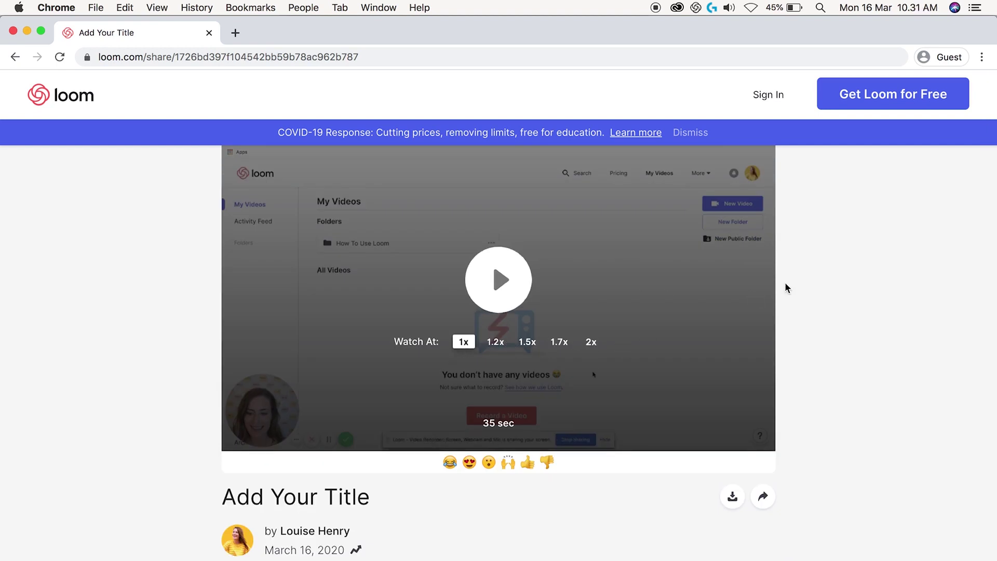
{"action": "scroll", "coordinate": [795, 306], "scroll_direction": "down", "scroll_amount": 3}
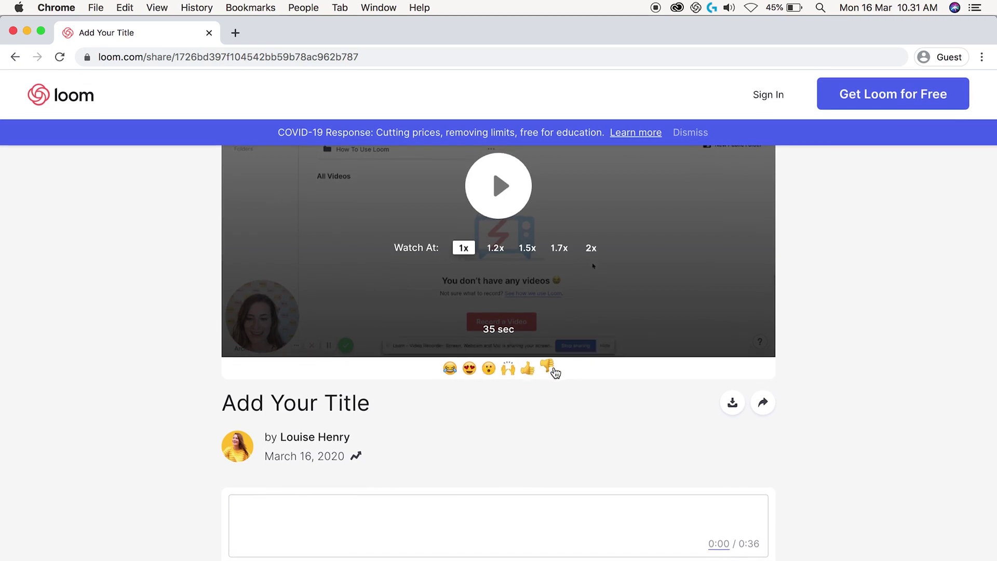
{"action": "left_click", "coordinate": [386, 503]}
{"action": "mouse_move", "coordinate": [733, 407]}
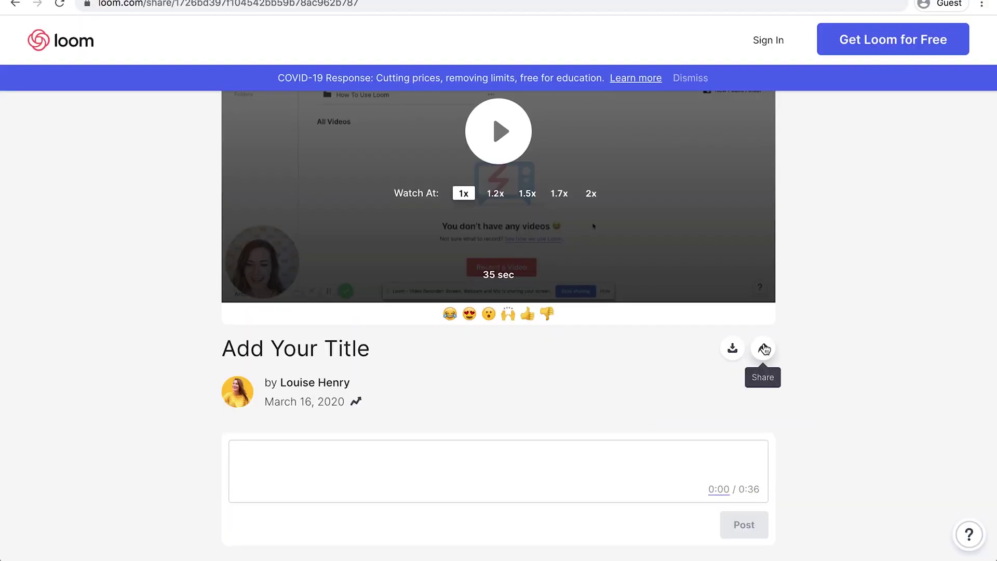
{"action": "scroll", "coordinate": [827, 333], "scroll_direction": "up", "scroll_amount": 3}
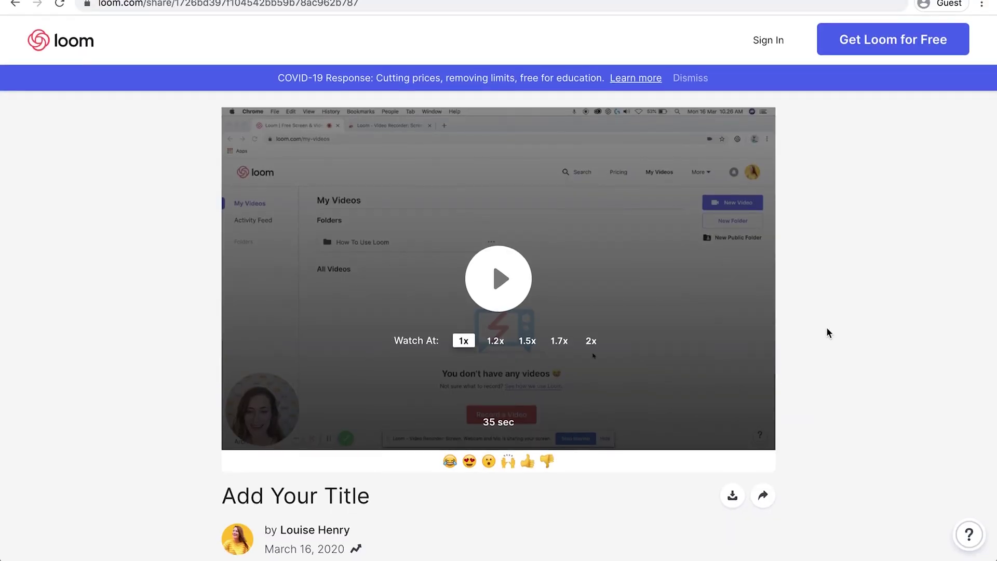
{"action": "key", "text": "ctrl+Up"}
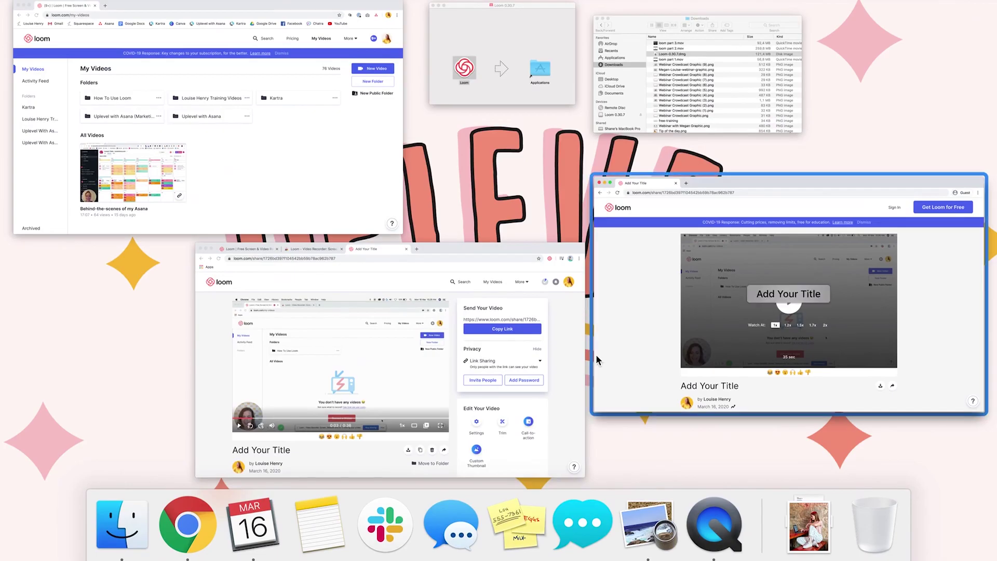
Bring back the owner's share page for 'Add Your Title', leaving privacy on Link Sharing
{"action": "left_click", "coordinate": [564, 369]}
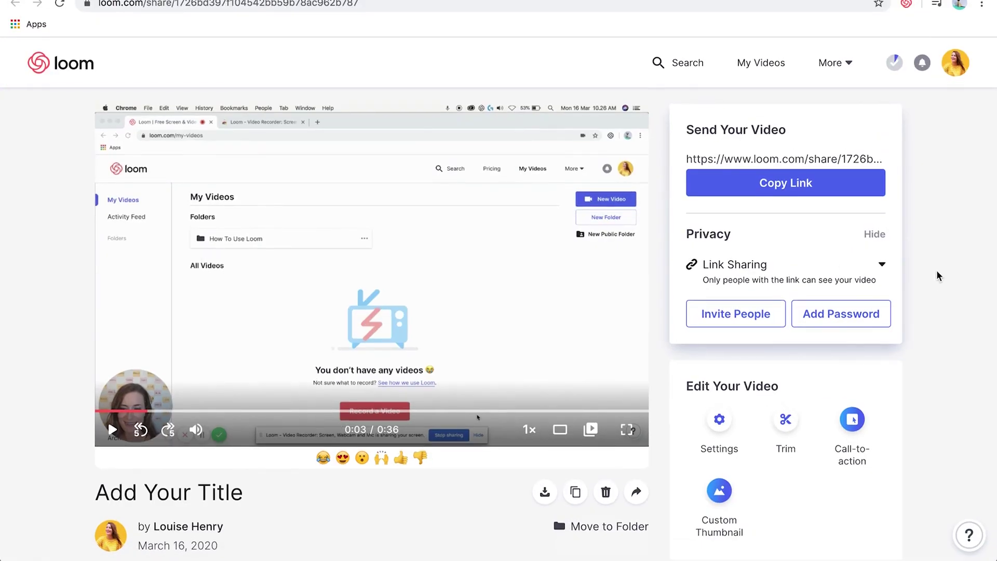
{"action": "scroll", "coordinate": [935, 225], "scroll_direction": "down", "scroll_amount": 5}
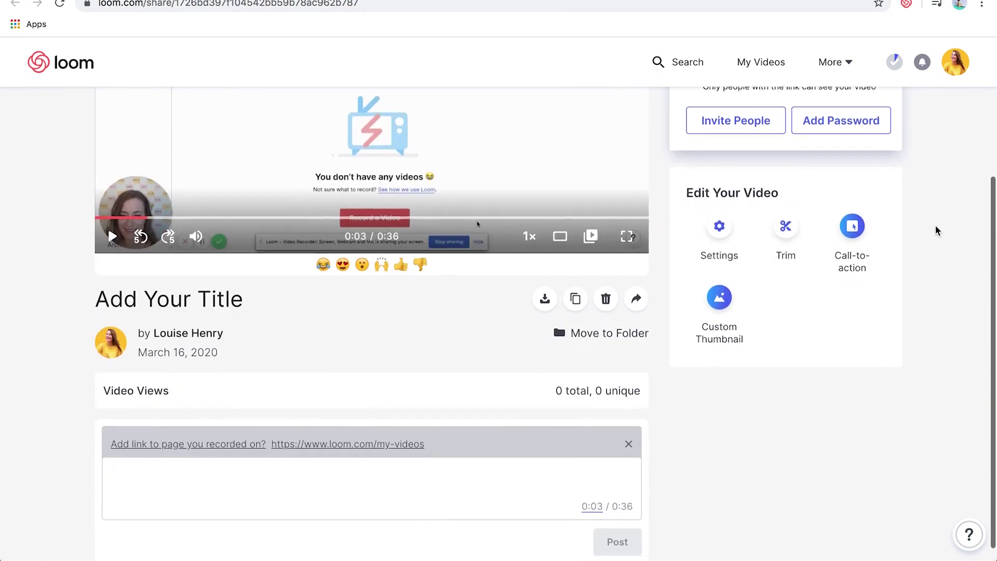
{"action": "scroll", "coordinate": [935, 225], "scroll_direction": "up", "scroll_amount": 4}
{"action": "scroll", "coordinate": [934, 230], "scroll_direction": "up", "scroll_amount": 1}
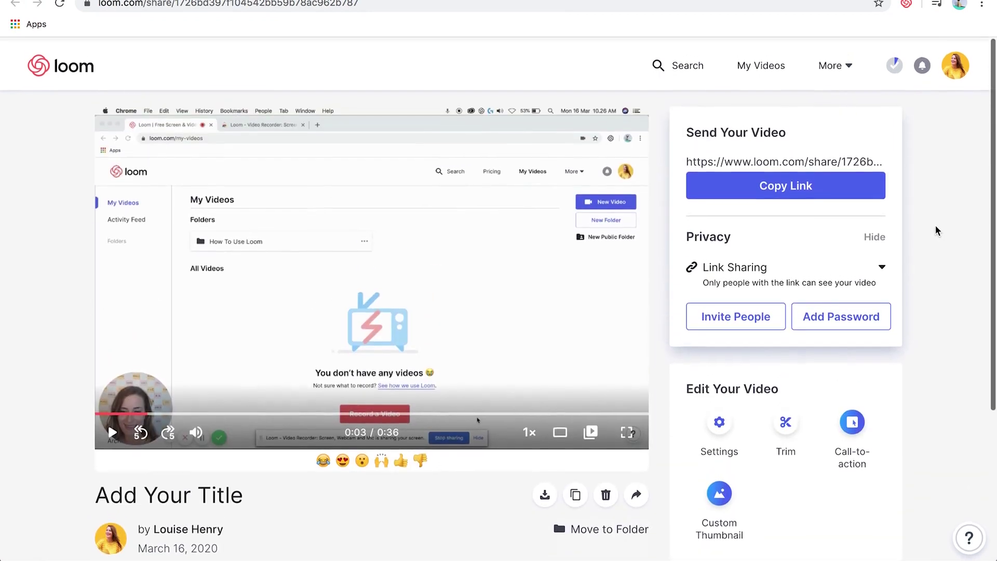
{"action": "left_click", "coordinate": [877, 267]}
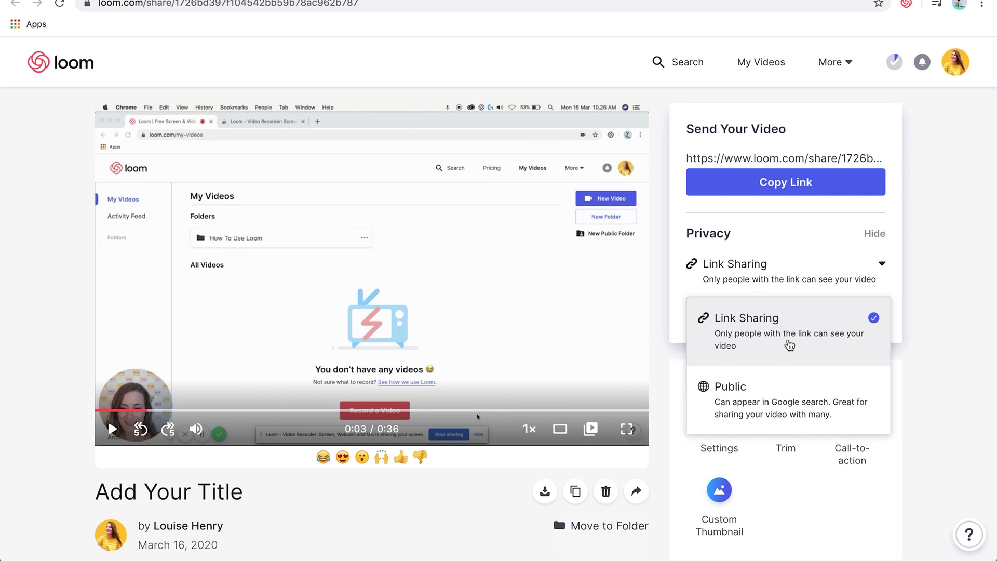
{"action": "left_click", "coordinate": [935, 256]}
{"action": "scroll", "coordinate": [936, 256], "scroll_direction": "down", "scroll_amount": 3}
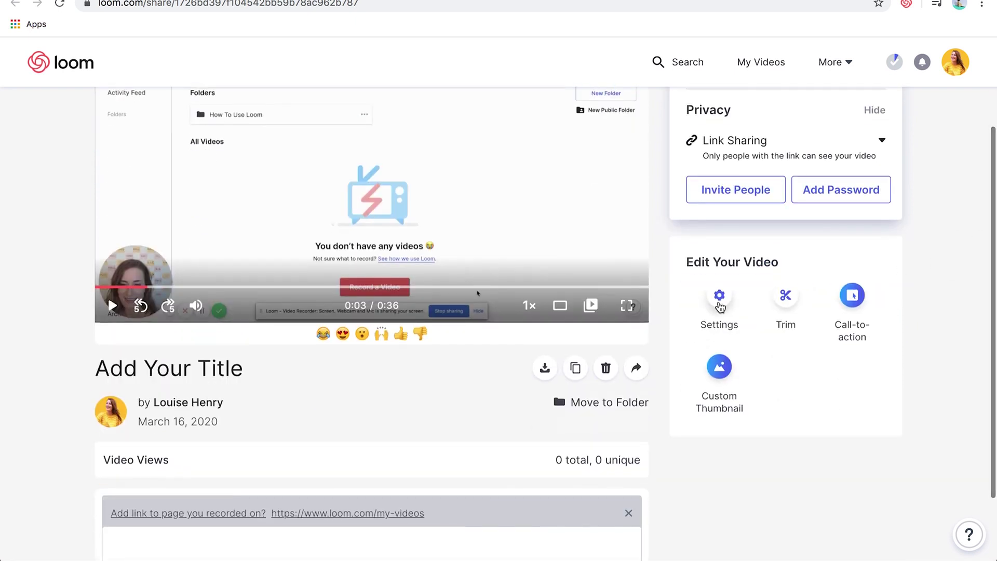
Turn off 'Viewer can download' in the video settings, save, and open the call-to-action form
{"action": "left_click", "coordinate": [720, 308]}
{"action": "scroll", "coordinate": [735, 301], "scroll_direction": "down", "scroll_amount": 2}
{"action": "scroll", "coordinate": [982, 178], "scroll_direction": "up", "scroll_amount": 1}
{"action": "scroll", "coordinate": [963, 192], "scroll_direction": "up", "scroll_amount": 2}
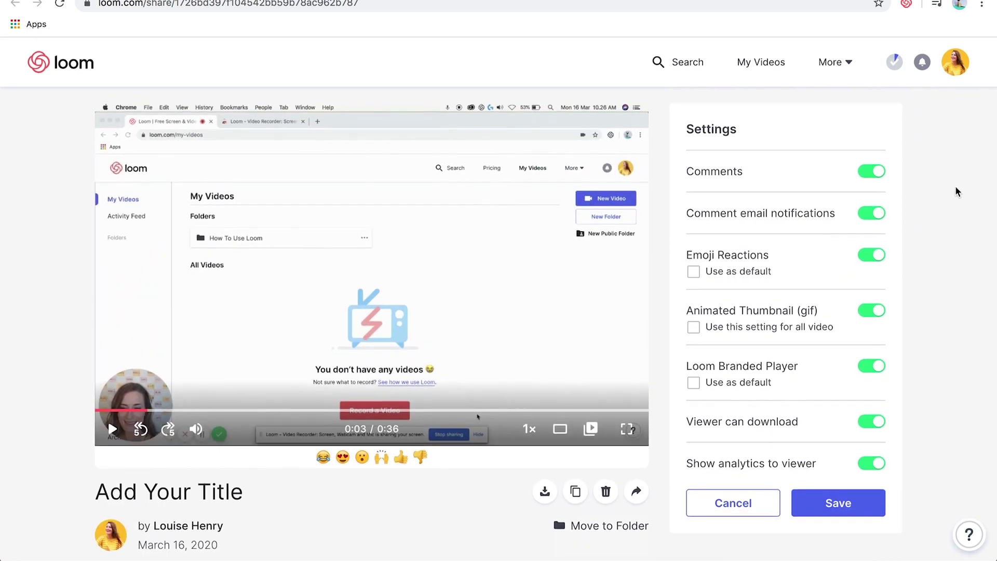
{"action": "left_click", "coordinate": [869, 429]}
{"action": "left_click", "coordinate": [852, 498]}
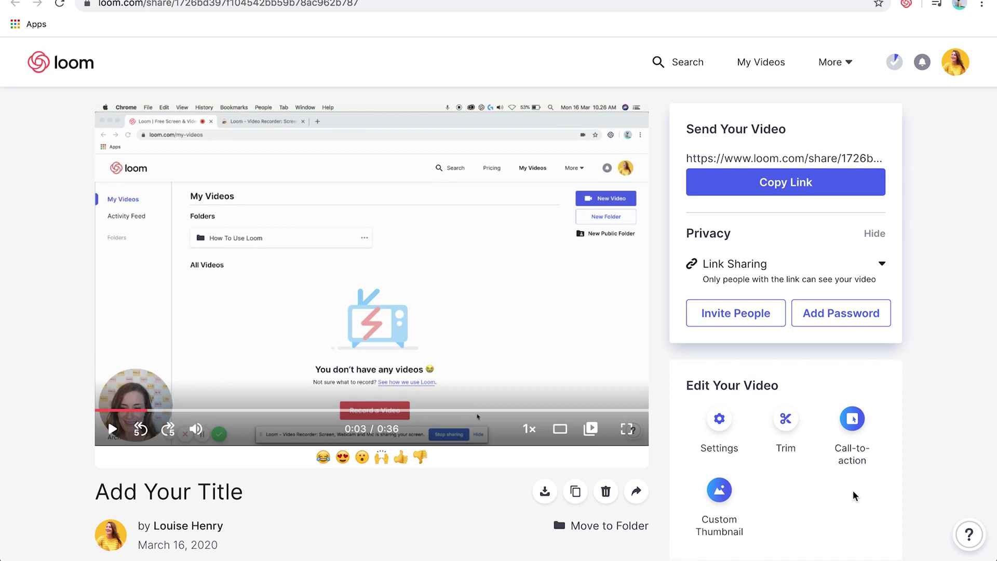
{"action": "scroll", "coordinate": [853, 490], "scroll_direction": "down", "scroll_amount": 1}
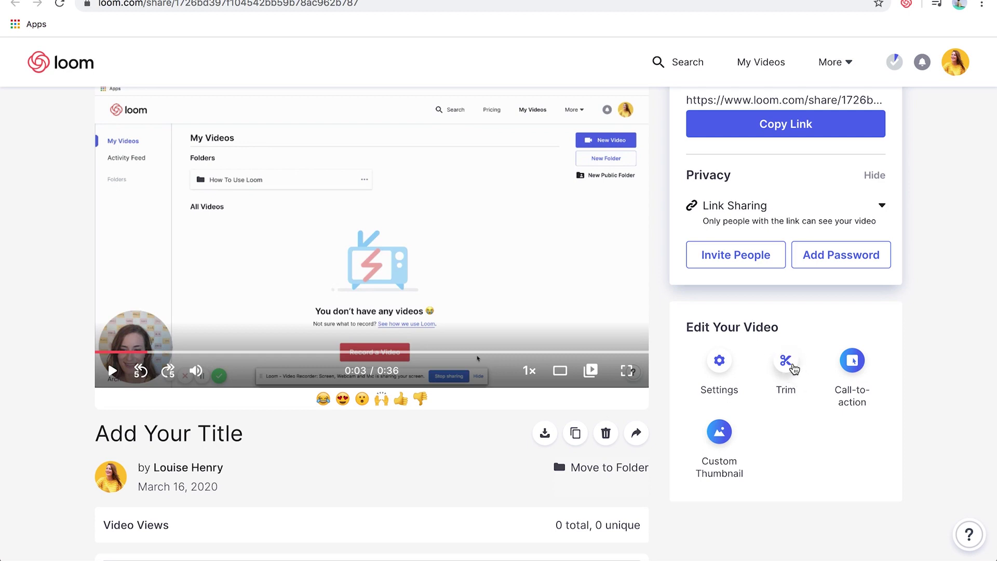
{"action": "left_click", "coordinate": [852, 362]}
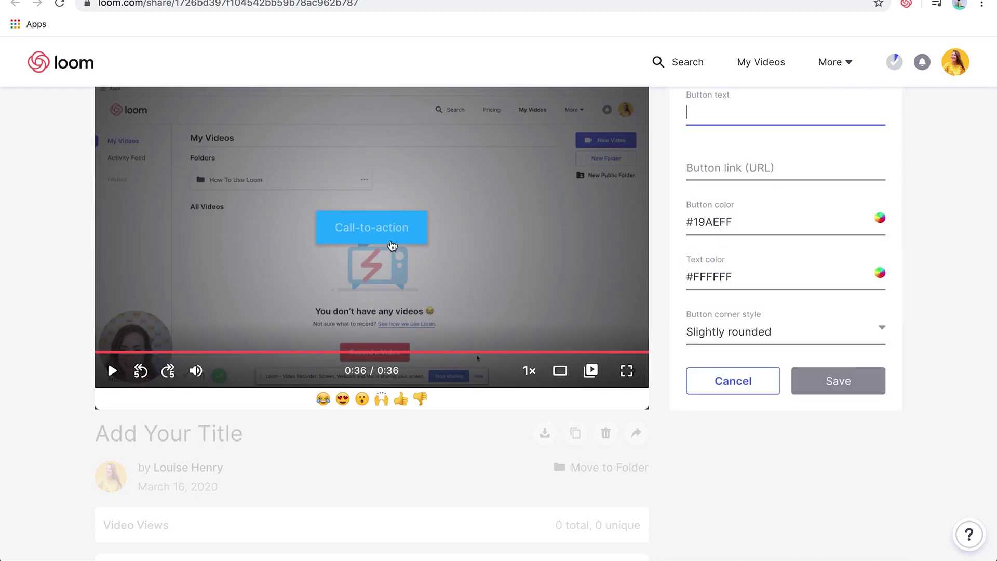
Cancel the call-to-action form, then close the custom thumbnail upload without adding an image
{"action": "scroll", "coordinate": [363, 254], "scroll_direction": "up", "scroll_amount": 1}
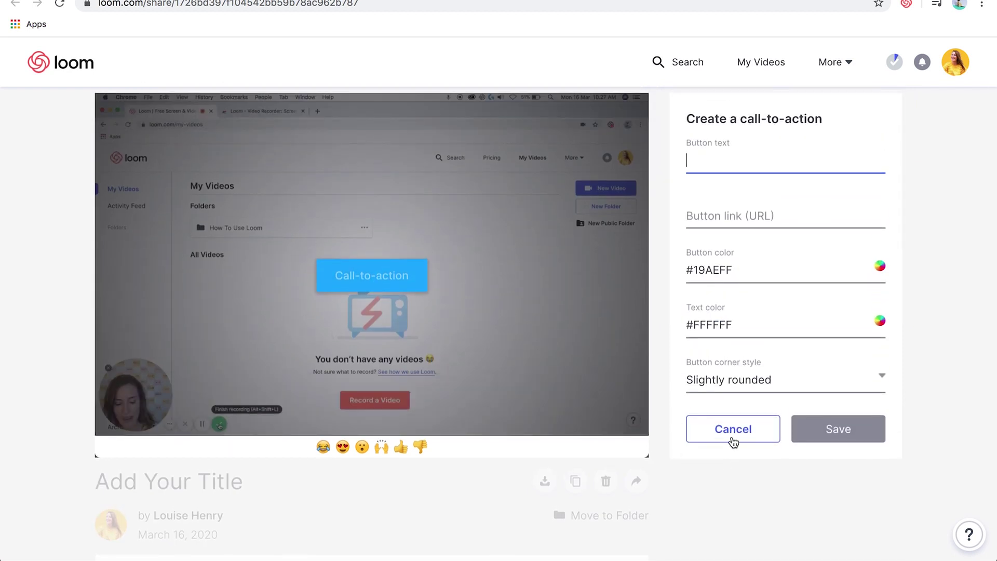
{"action": "left_click", "coordinate": [732, 440]}
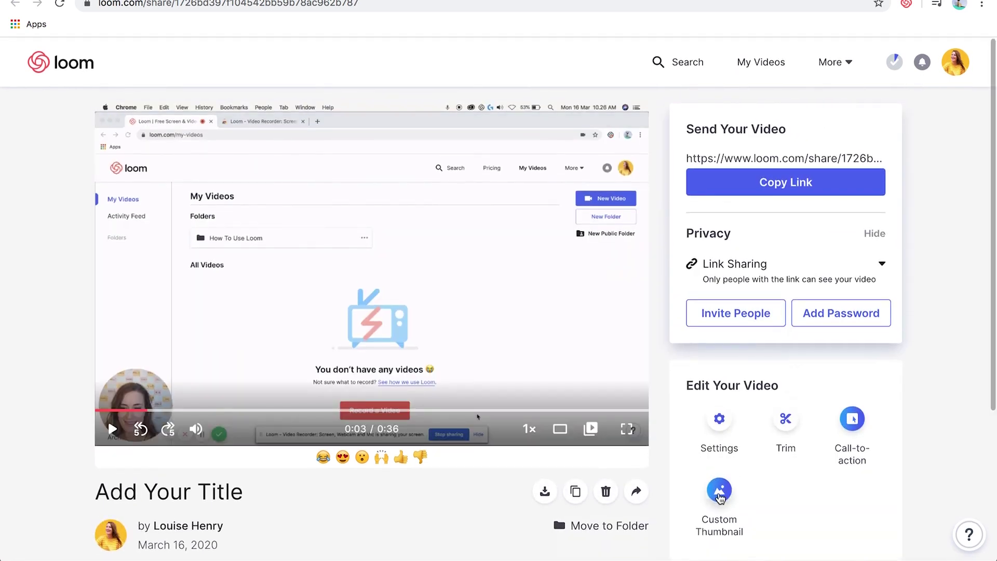
{"action": "left_click", "coordinate": [720, 493]}
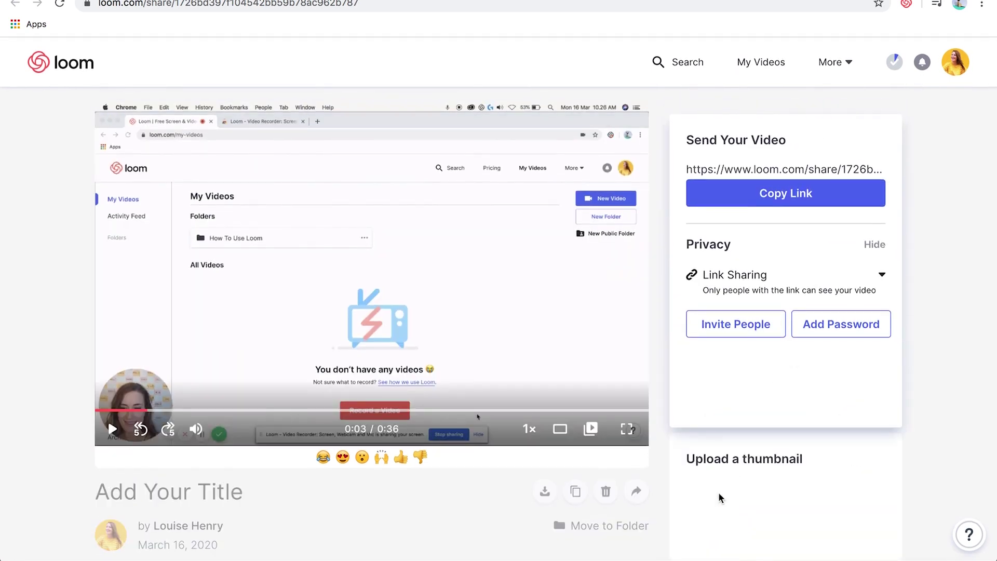
{"action": "scroll", "coordinate": [718, 488], "scroll_direction": "down", "scroll_amount": 3}
{"action": "scroll", "coordinate": [718, 488], "scroll_direction": "up", "scroll_amount": 3}
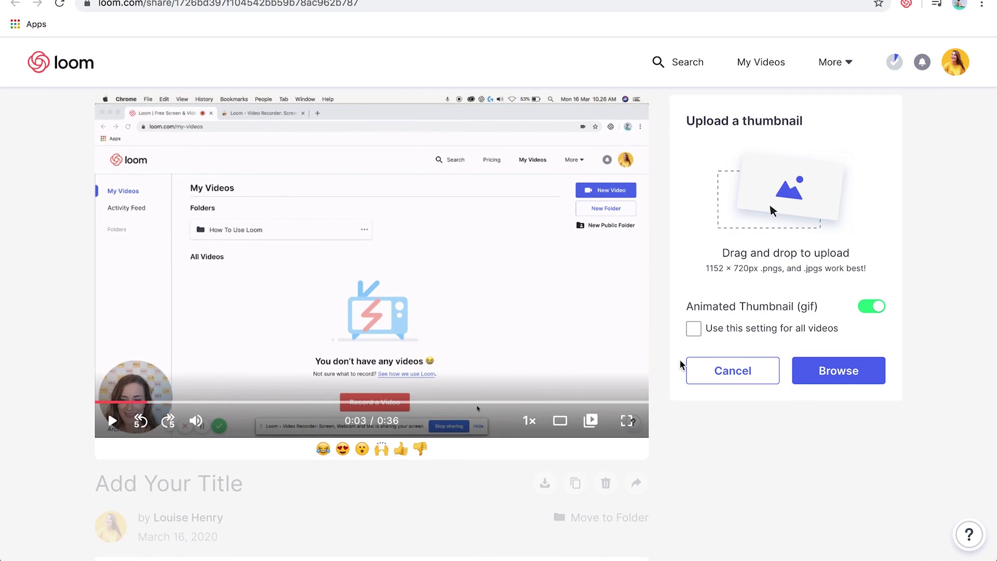
{"action": "left_click", "coordinate": [735, 365]}
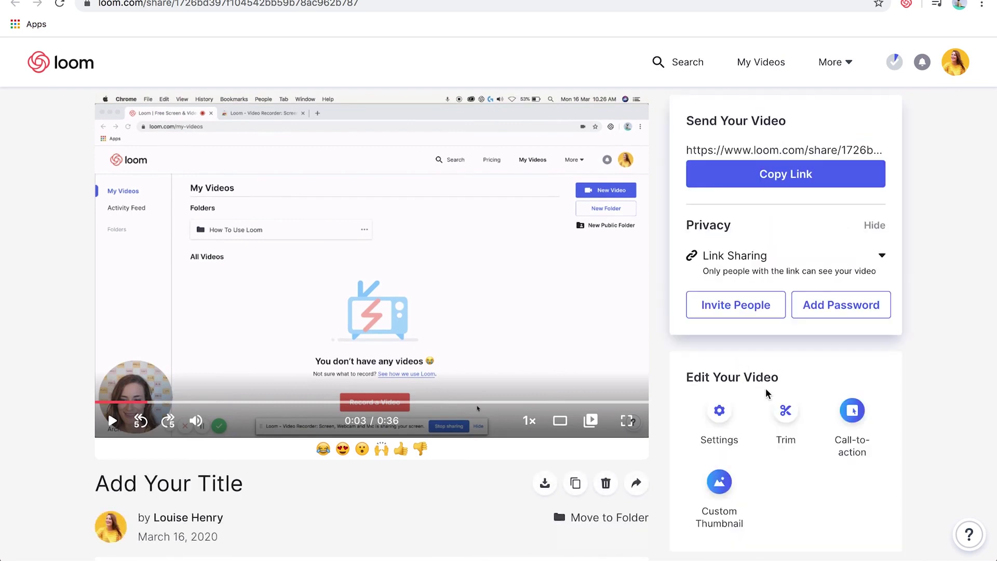
{"action": "scroll", "coordinate": [765, 380], "scroll_direction": "up", "scroll_amount": 1}
{"action": "scroll", "coordinate": [765, 381], "scroll_direction": "down", "scroll_amount": 1}
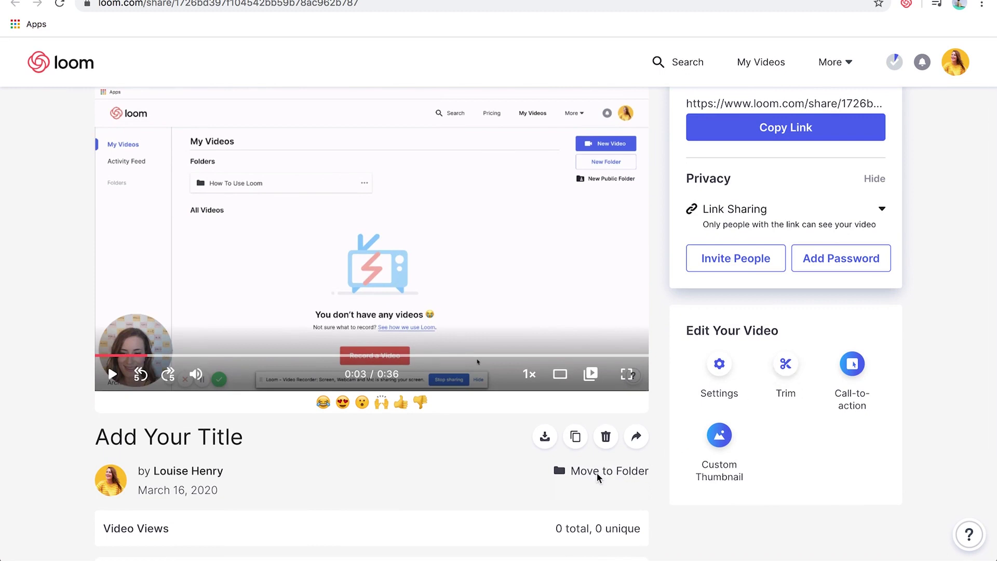
Create a new folder named 'Folder 1' and move the video into it
{"action": "left_click", "coordinate": [597, 473]}
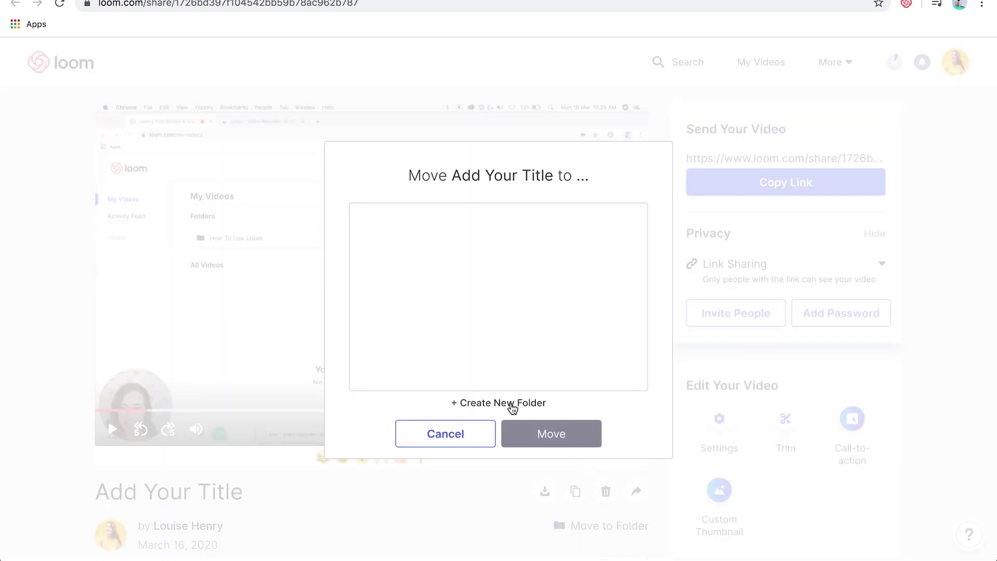
{"action": "left_click", "coordinate": [511, 404]}
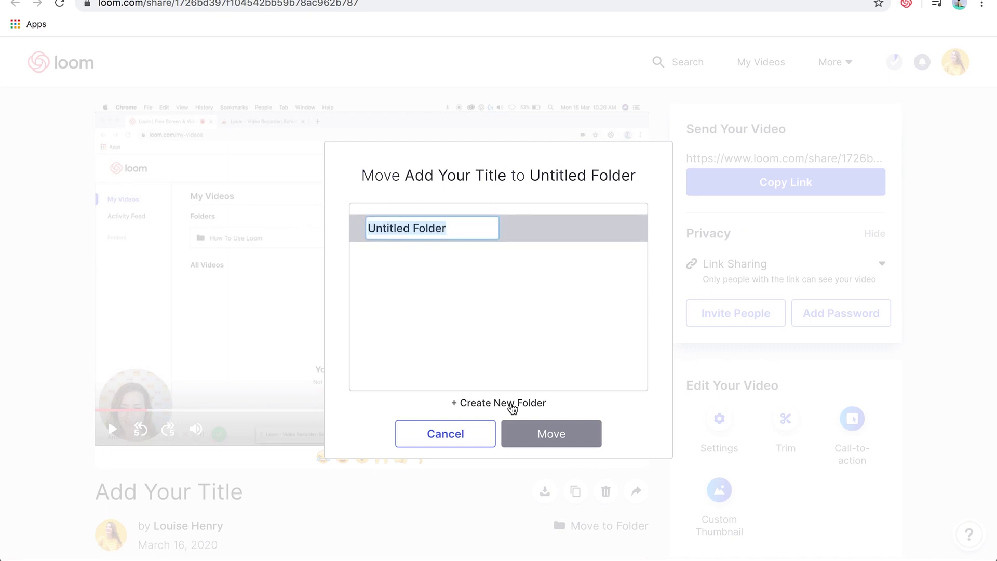
{"action": "type", "text": "Folder 1"}
{"action": "key", "text": "Return"}
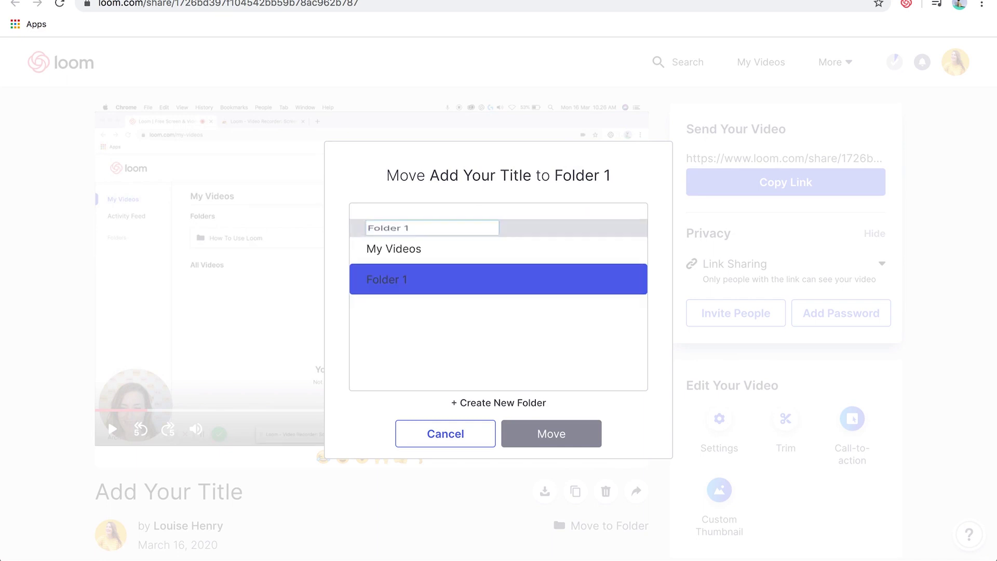
{"action": "left_click", "coordinate": [435, 274]}
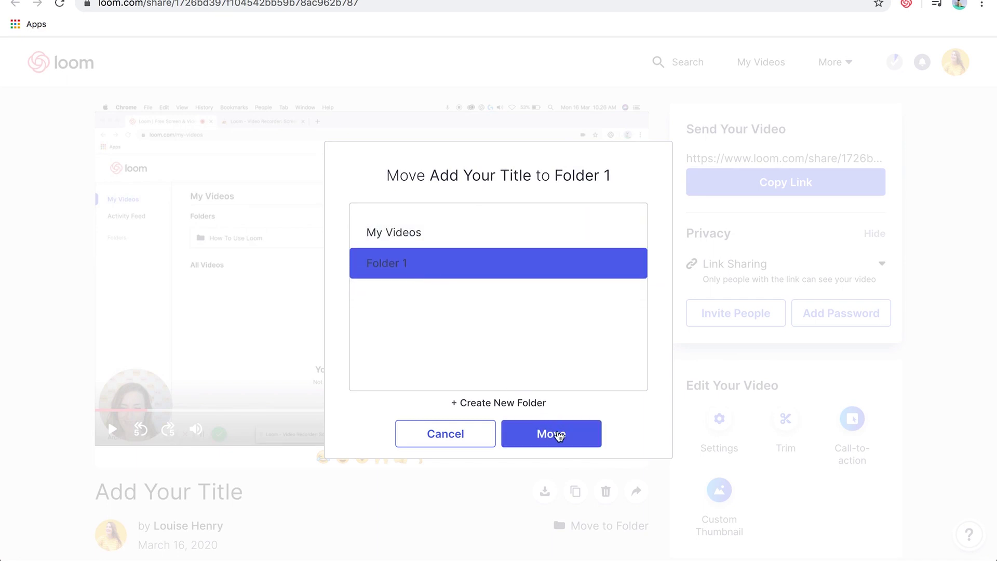
{"action": "left_click", "coordinate": [558, 435]}
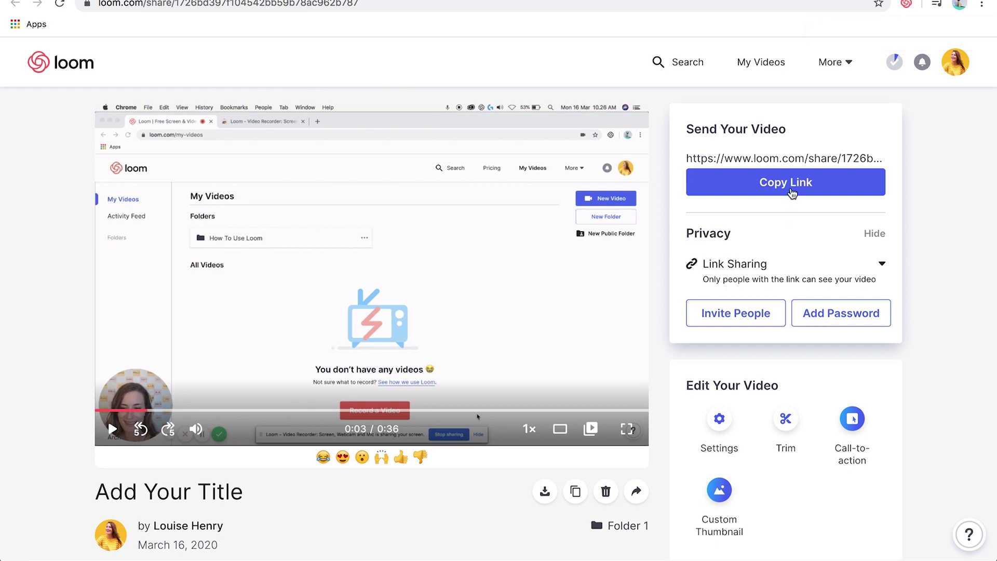
Scroll through the My Videos library with its 76 videos and several folders
{"action": "scroll", "coordinate": [961, 358], "scroll_direction": "down", "scroll_amount": 1}
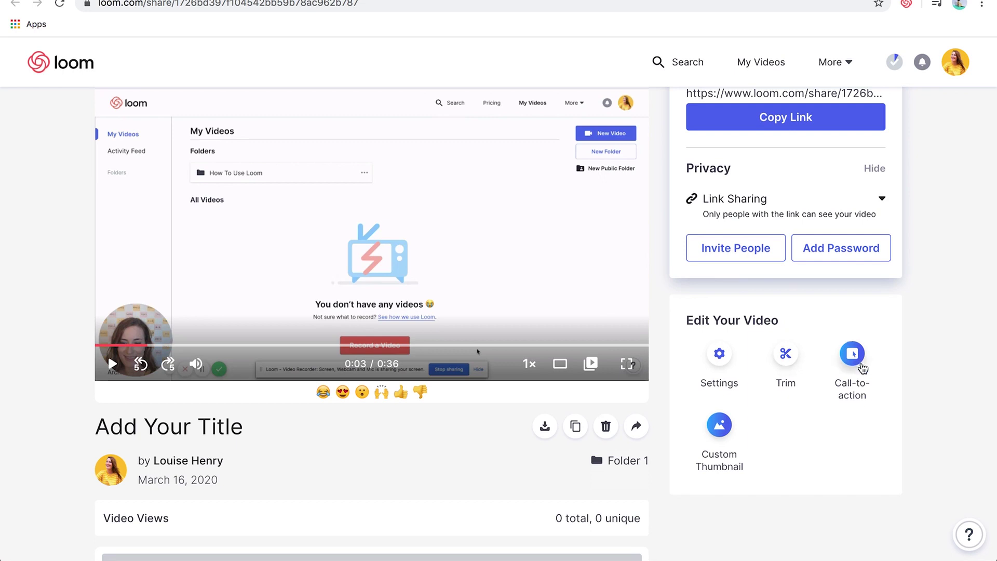
{"action": "scroll", "coordinate": [948, 408], "scroll_direction": "up", "scroll_amount": 1}
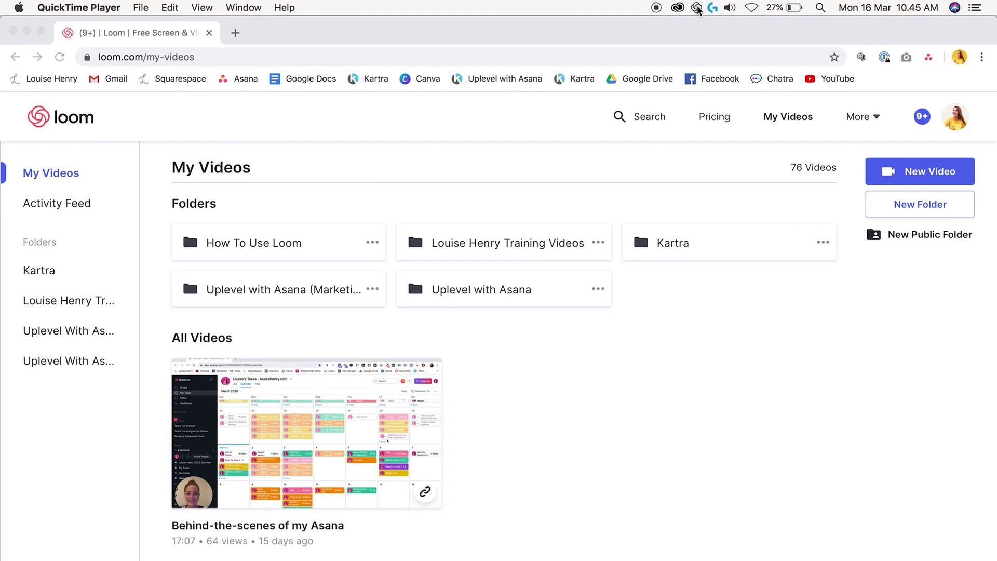
Start a Screen Only, Full Screen Loom recording with the camera off
{"action": "left_click", "coordinate": [697, 8]}
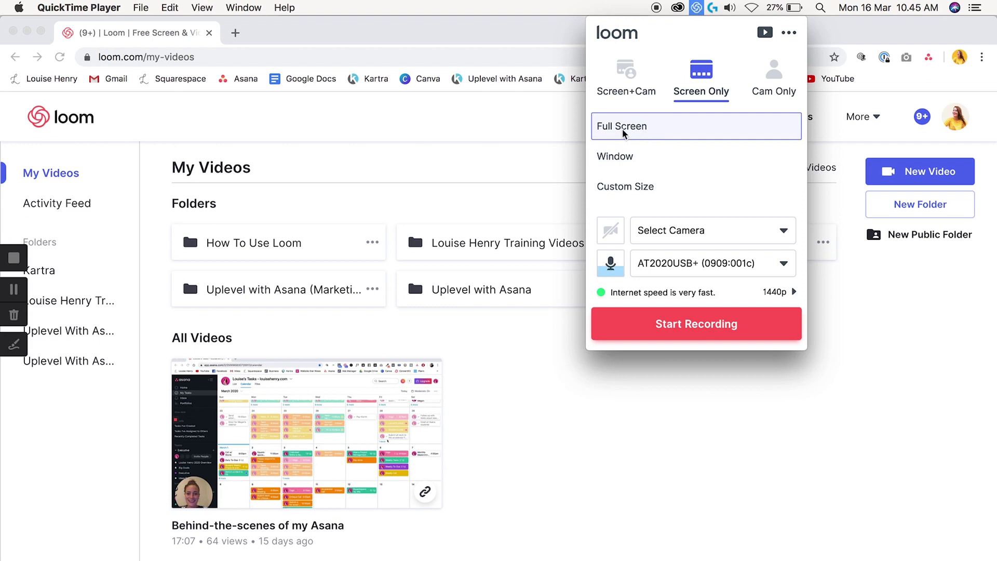
{"action": "left_click", "coordinate": [696, 332]}
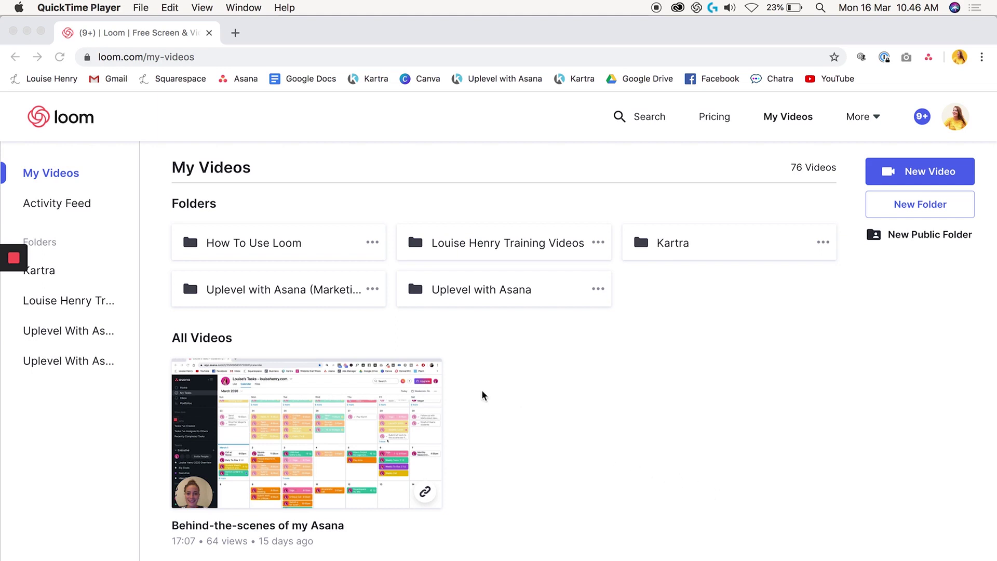
Pause the screen recording from the left control bar, resuming once and pausing again
{"action": "mouse_move", "coordinate": [5, 262]}
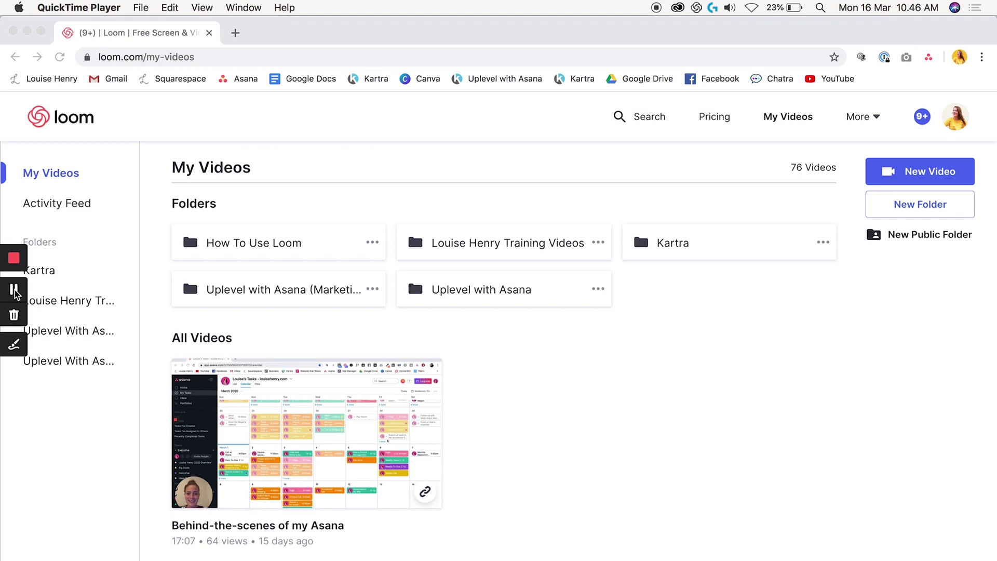
{"action": "left_click", "coordinate": [15, 291]}
{"action": "left_click", "coordinate": [12, 289]}
{"action": "left_click", "coordinate": [13, 290]}
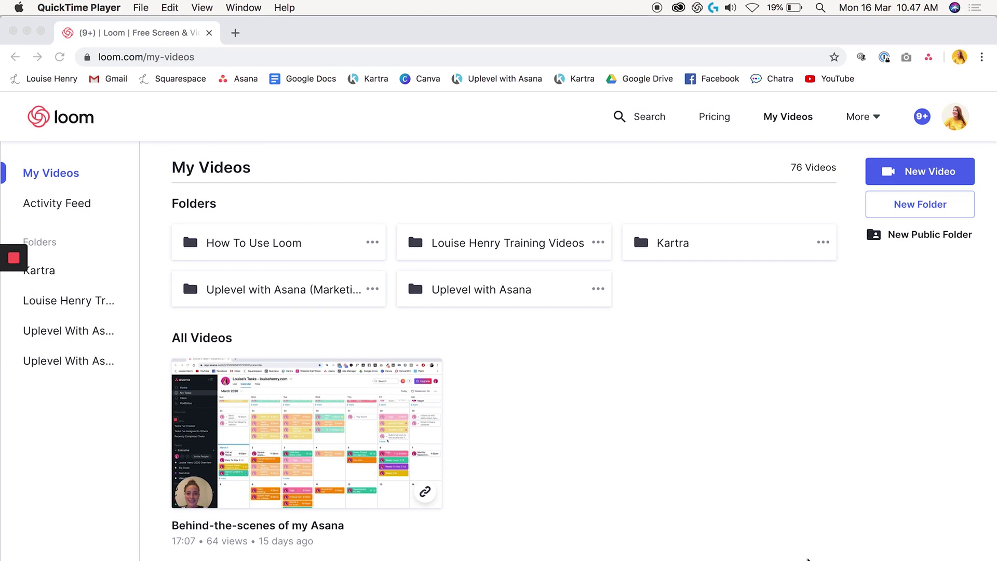
{"action": "mouse_move", "coordinate": [13, 296]}
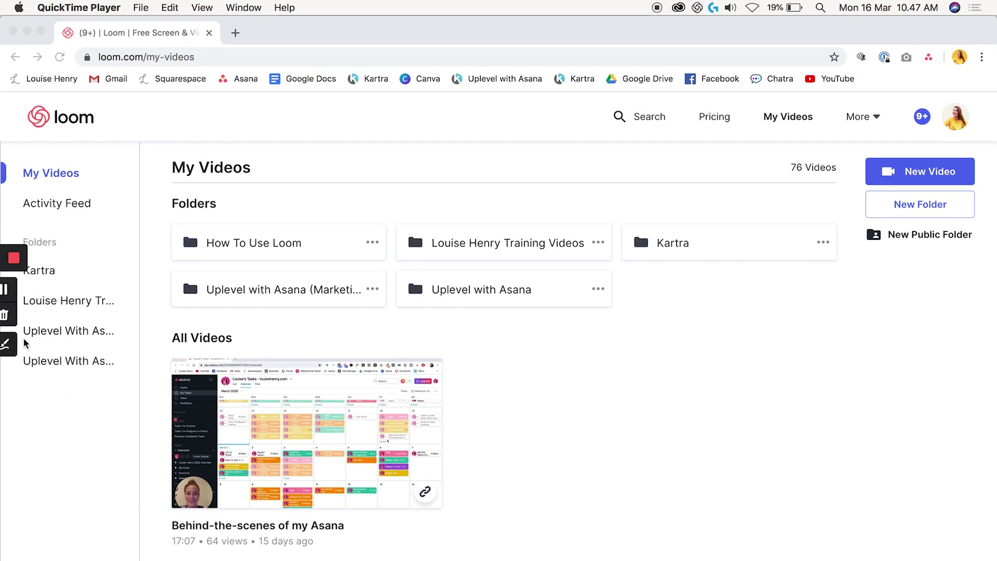
{"action": "left_click", "coordinate": [14, 291]}
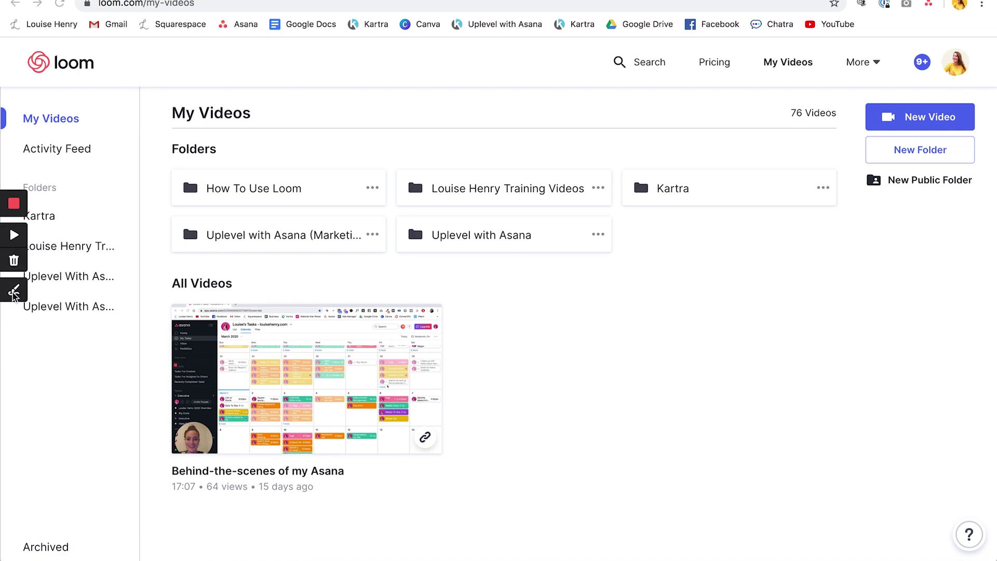
Circle the Uplevel with Asana folder in red with the pen, then stop and save the recording
{"action": "left_click", "coordinate": [14, 292]}
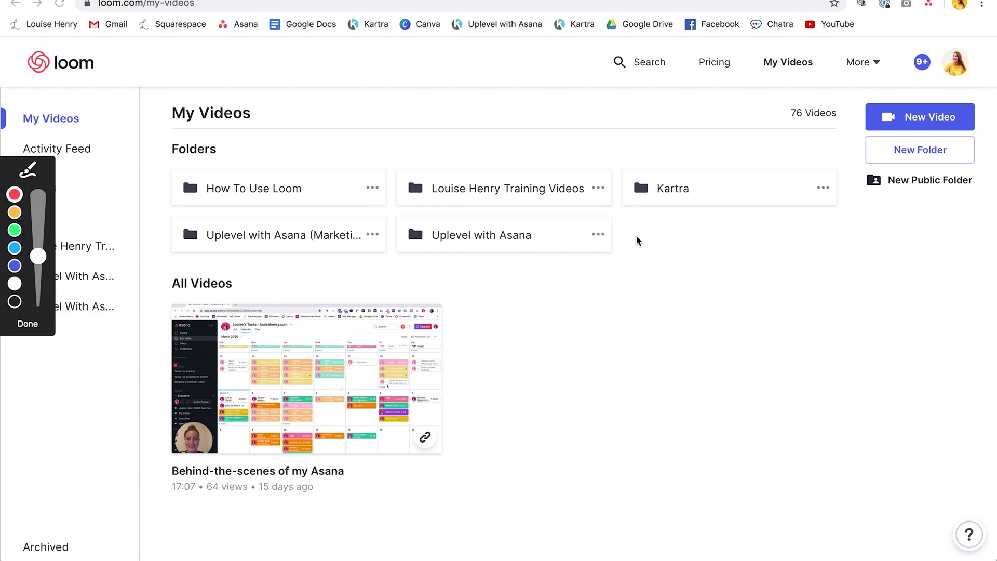
{"action": "left_click_drag", "start_coordinate": [398, 216], "coordinate": [644, 243]}
{"action": "mouse_move", "coordinate": [399, 223]}
{"action": "left_mouse_down"}
{"action": "mouse_move", "coordinate": [590, 262]}
{"action": "mouse_move", "coordinate": [635, 246]}
{"action": "left_mouse_up"}
{"action": "left_click", "coordinate": [23, 326]}
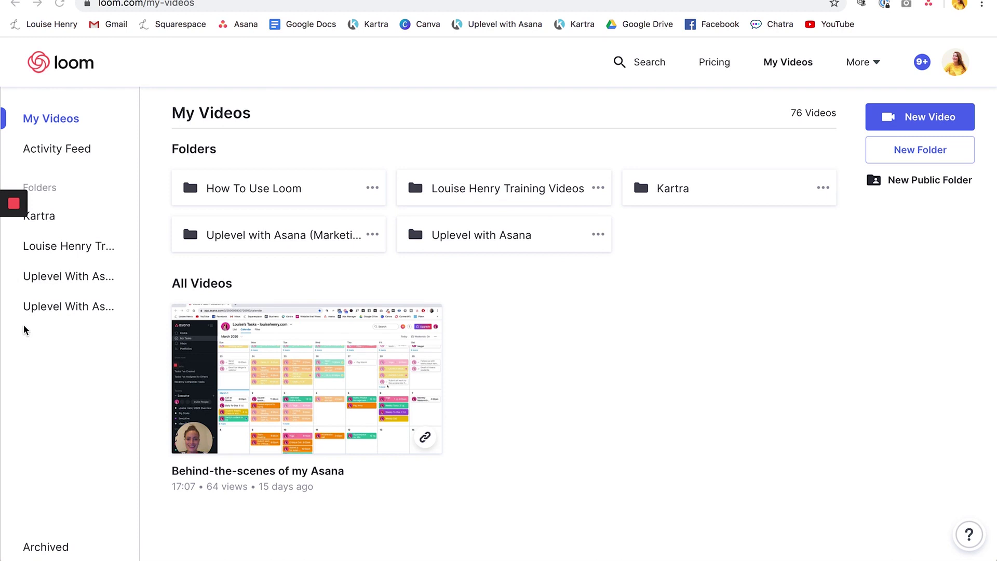
{"action": "mouse_move", "coordinate": [9, 234]}
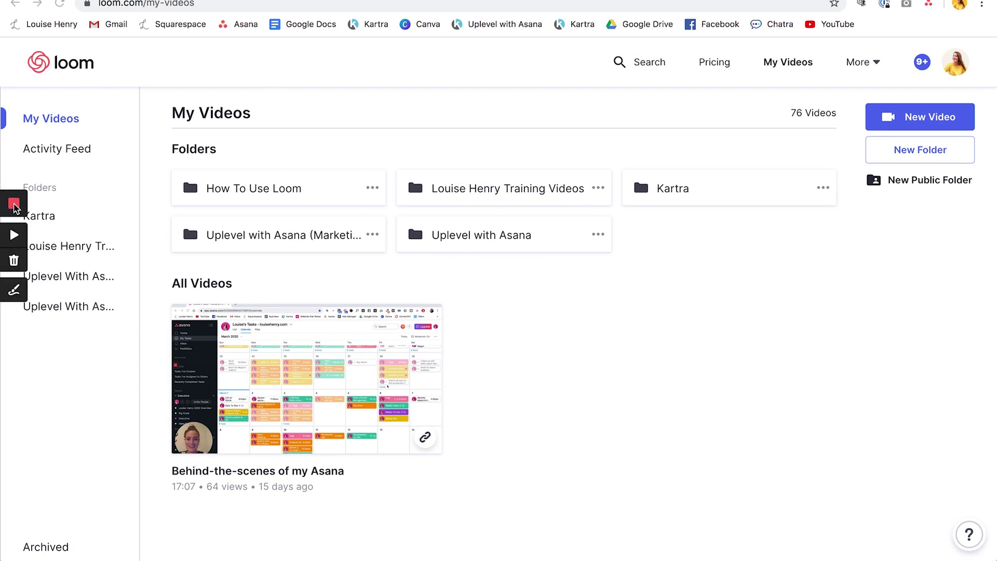
{"action": "left_click", "coordinate": [14, 205]}
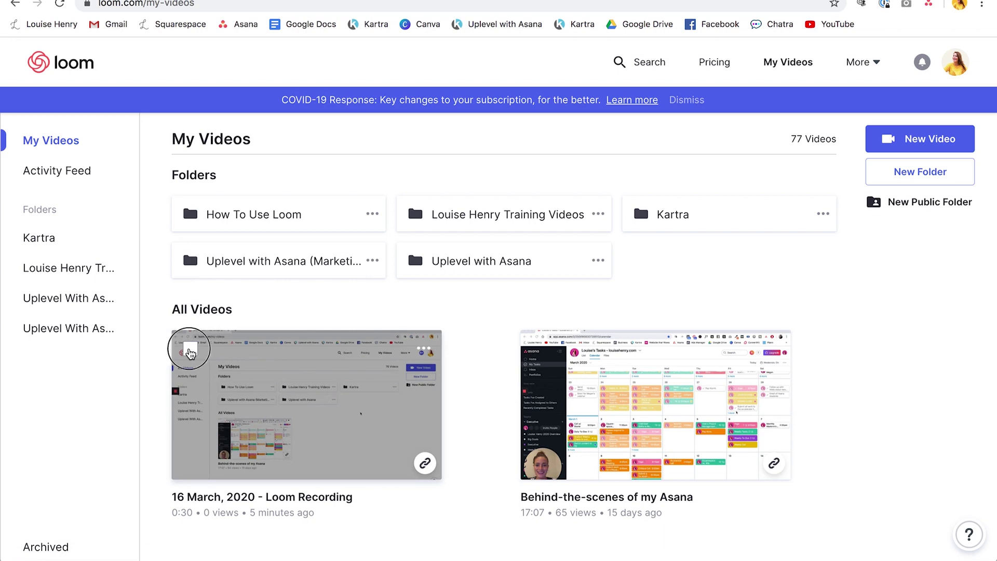
Select the new recording, cancel moving it to a folder, and deselect it
{"action": "left_click", "coordinate": [190, 351]}
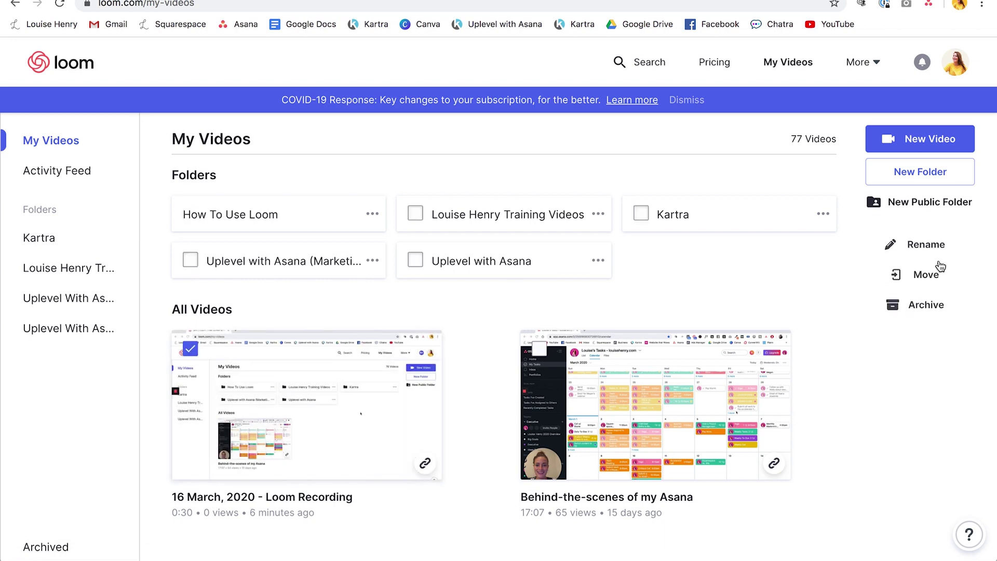
{"action": "left_click", "coordinate": [925, 275]}
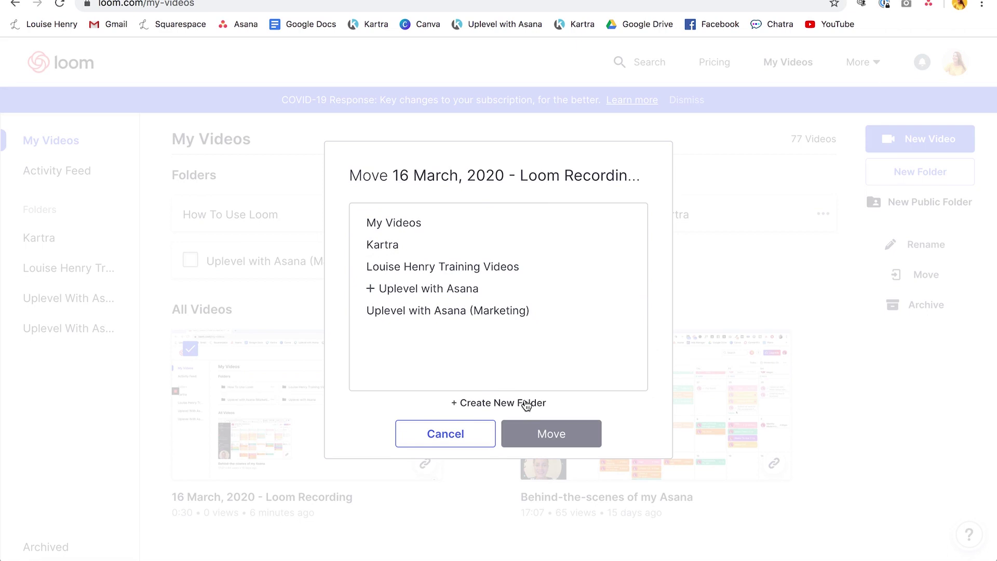
{"action": "left_click", "coordinate": [460, 437]}
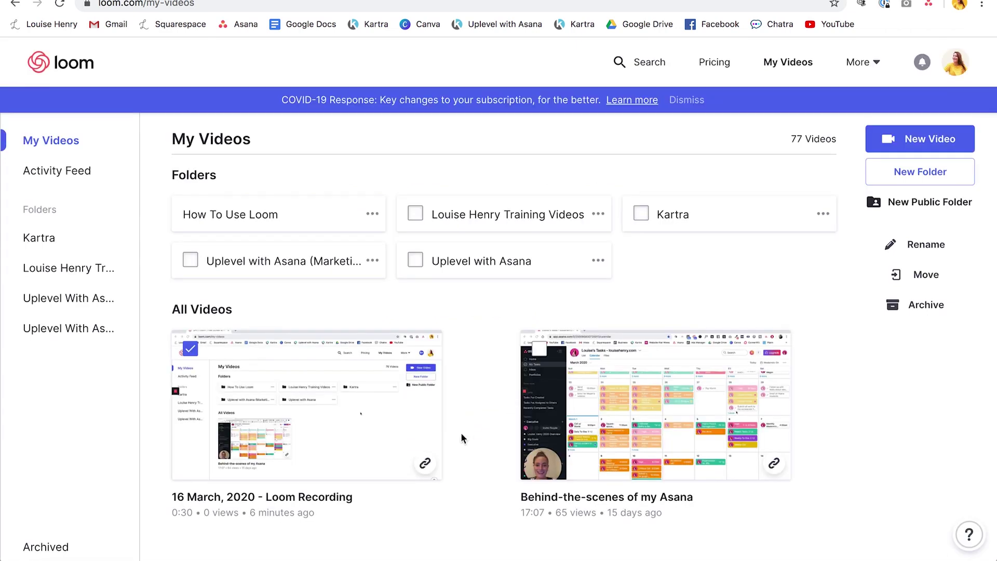
{"action": "left_click", "coordinate": [191, 349]}
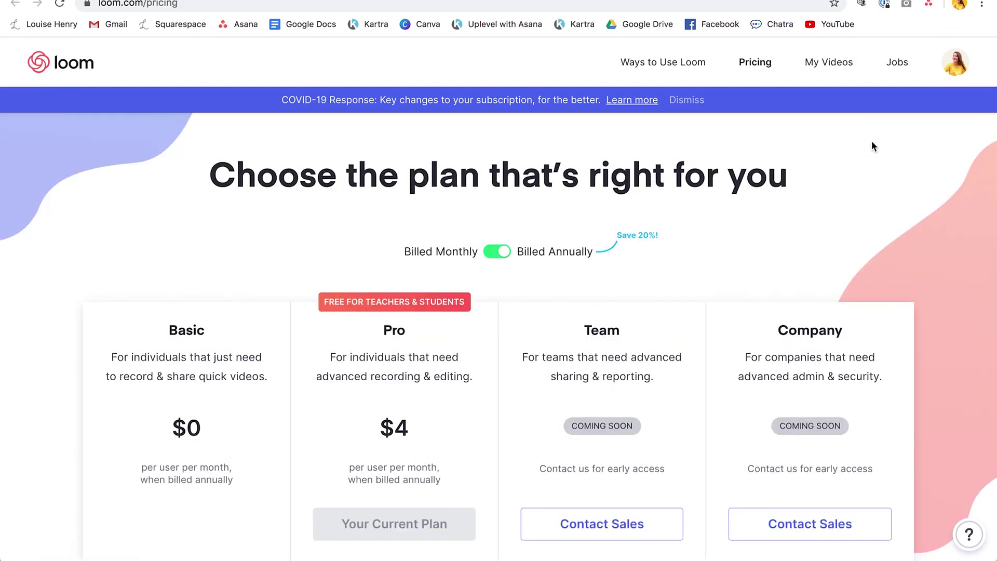
Switch plan prices to Billed Monthly, showing Pro at $5 per user per month
{"action": "left_click", "coordinate": [604, 245]}
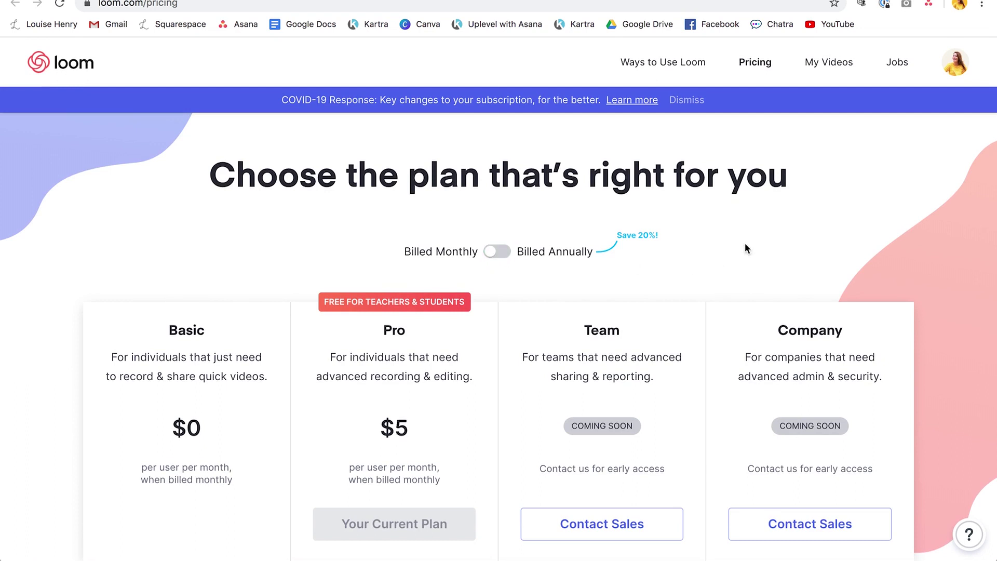
{"action": "scroll", "coordinate": [744, 248], "scroll_direction": "down", "scroll_amount": 1}
{"action": "scroll", "coordinate": [745, 248], "scroll_direction": "up", "scroll_amount": 1}
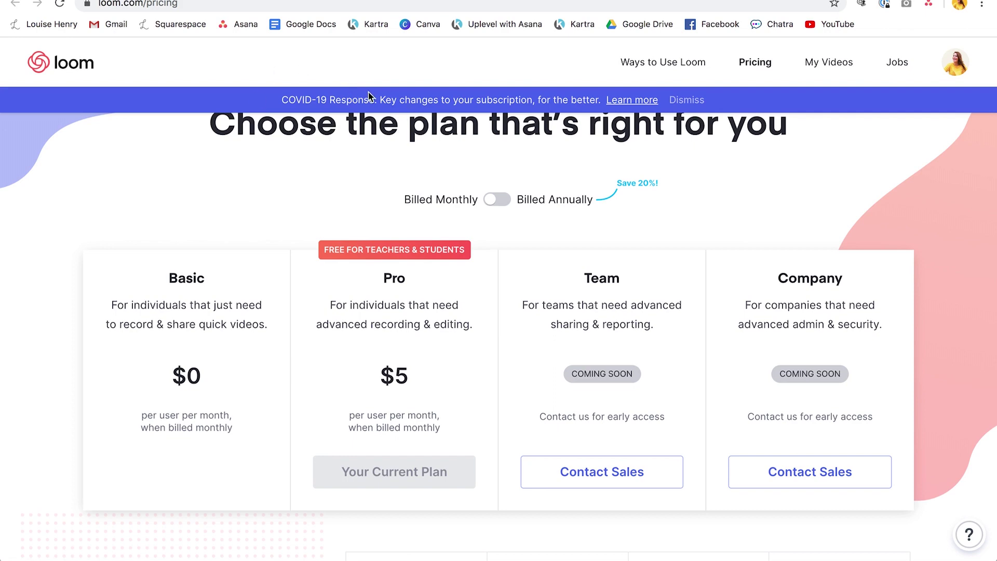
{"action": "key", "text": "super+bracketleft"}
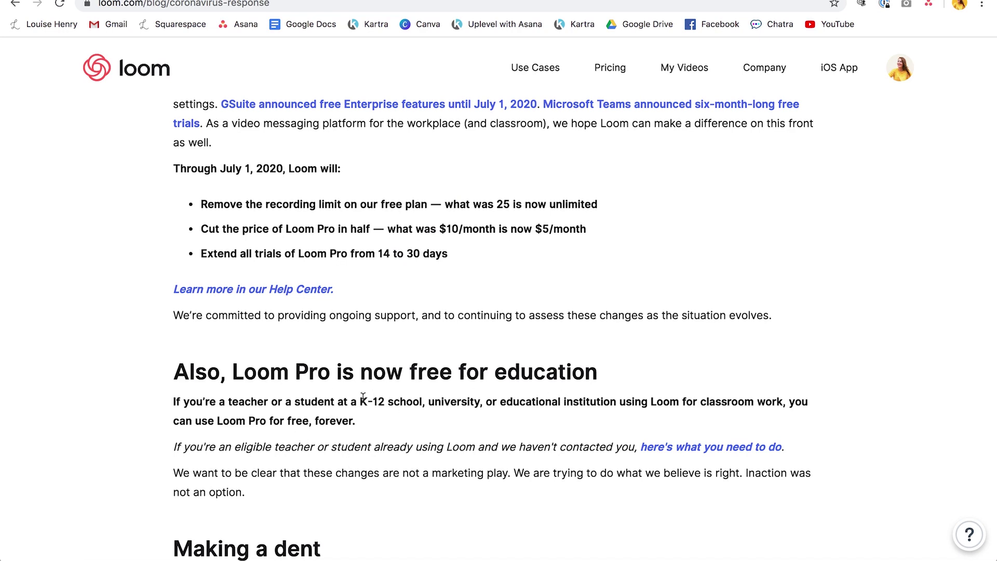
{"action": "left_click", "coordinate": [462, 1]}
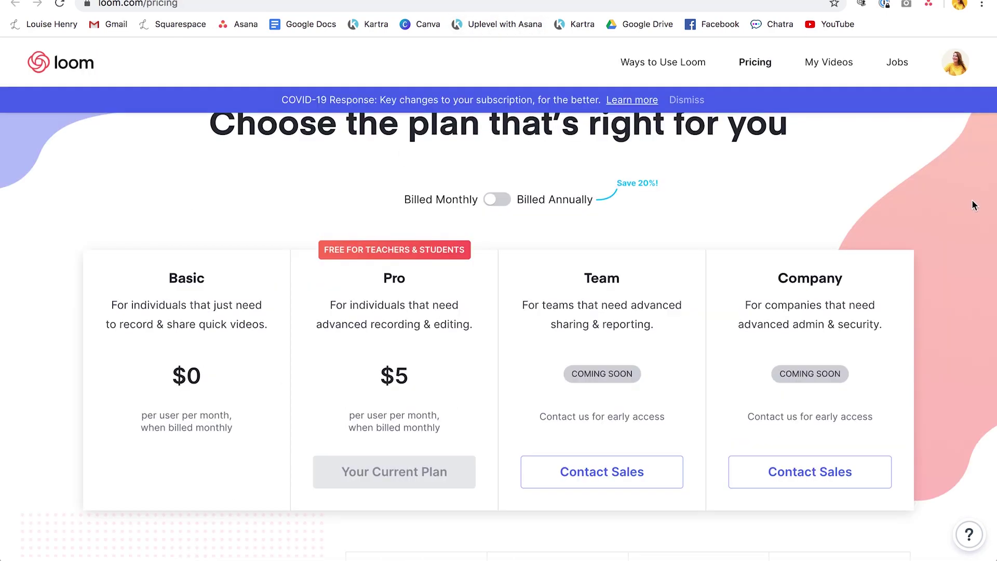
Show All Features on the pricing page and review the full Pro, Team and Company comparison table
{"action": "scroll", "coordinate": [971, 205], "scroll_direction": "down", "scroll_amount": 6}
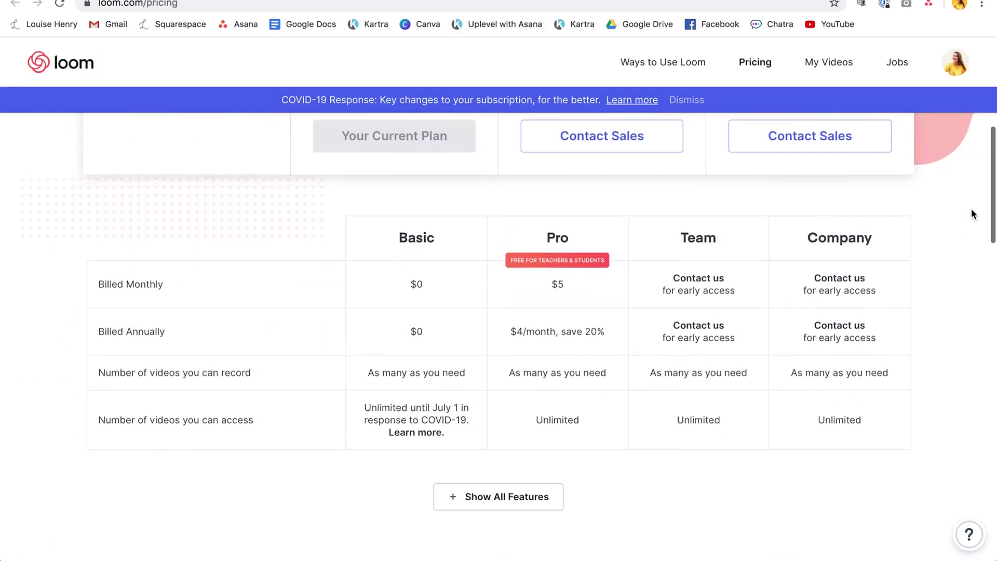
{"action": "scroll", "coordinate": [972, 213], "scroll_direction": "down", "scroll_amount": 1}
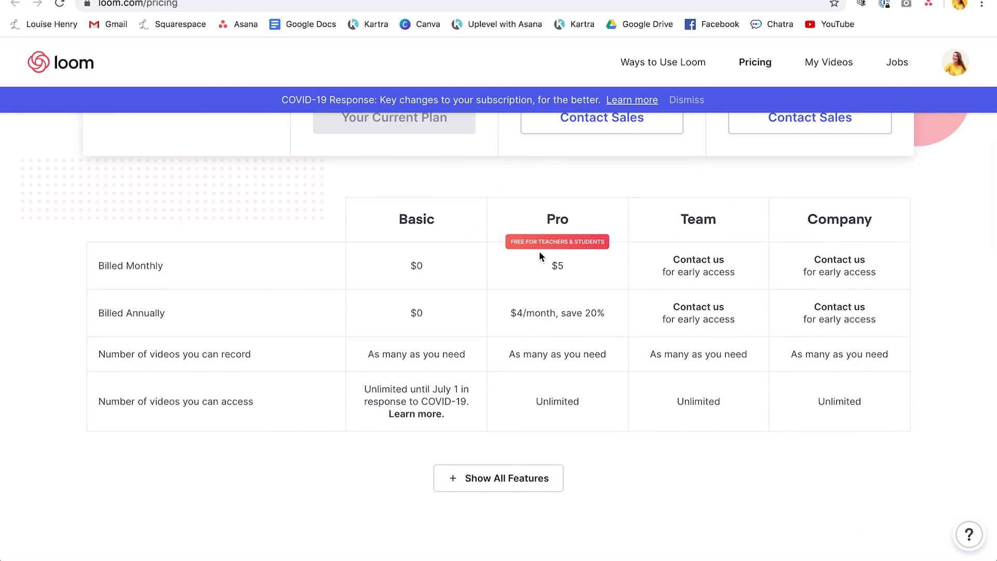
{"action": "left_click", "coordinate": [509, 482]}
{"action": "scroll", "coordinate": [634, 189], "scroll_direction": "down", "scroll_amount": 5}
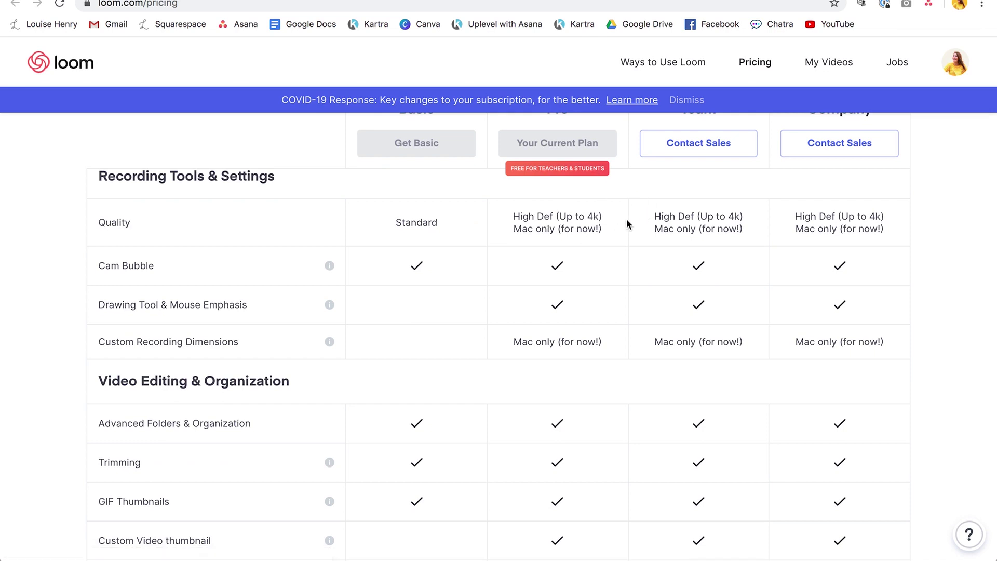
{"action": "scroll", "coordinate": [626, 221], "scroll_direction": "down", "scroll_amount": 1}
{"action": "scroll", "coordinate": [626, 221], "scroll_direction": "down", "scroll_amount": 5}
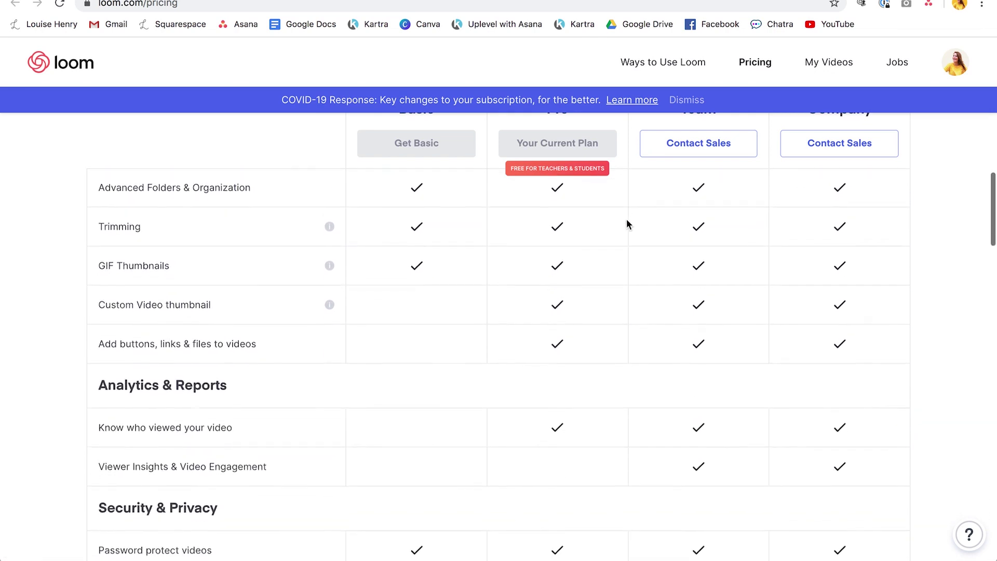
{"action": "scroll", "coordinate": [626, 221], "scroll_direction": "down", "scroll_amount": 4}
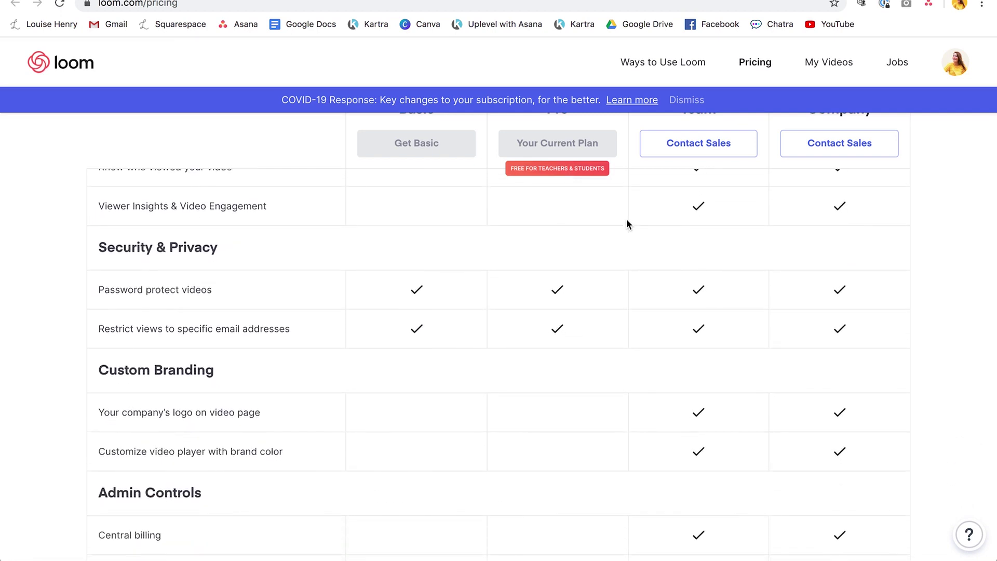
{"action": "scroll", "coordinate": [626, 221], "scroll_direction": "down", "scroll_amount": 7}
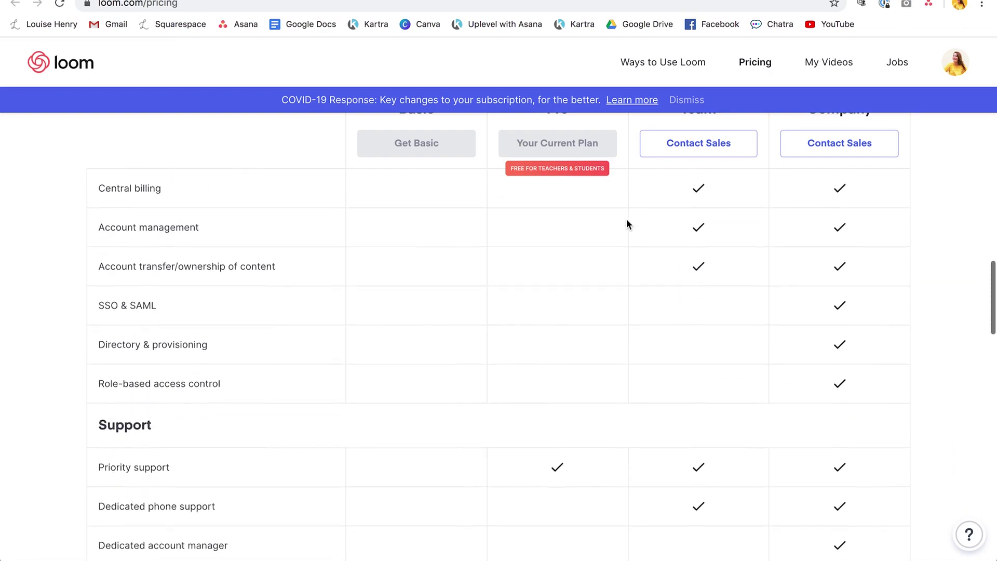
{"action": "scroll", "coordinate": [626, 221], "scroll_direction": "up", "scroll_amount": 7}
{"action": "scroll", "coordinate": [626, 219], "scroll_direction": "up", "scroll_amount": 15}
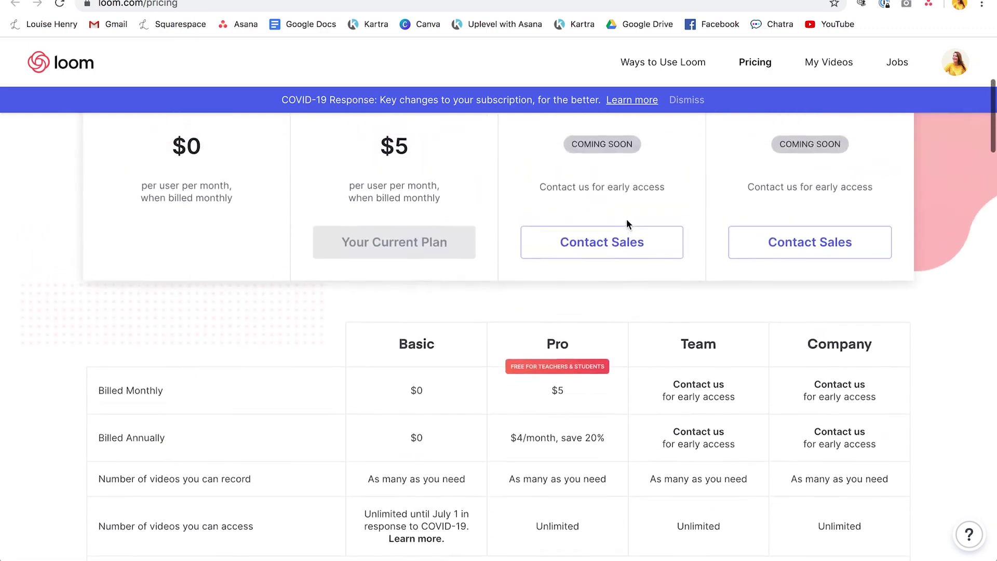